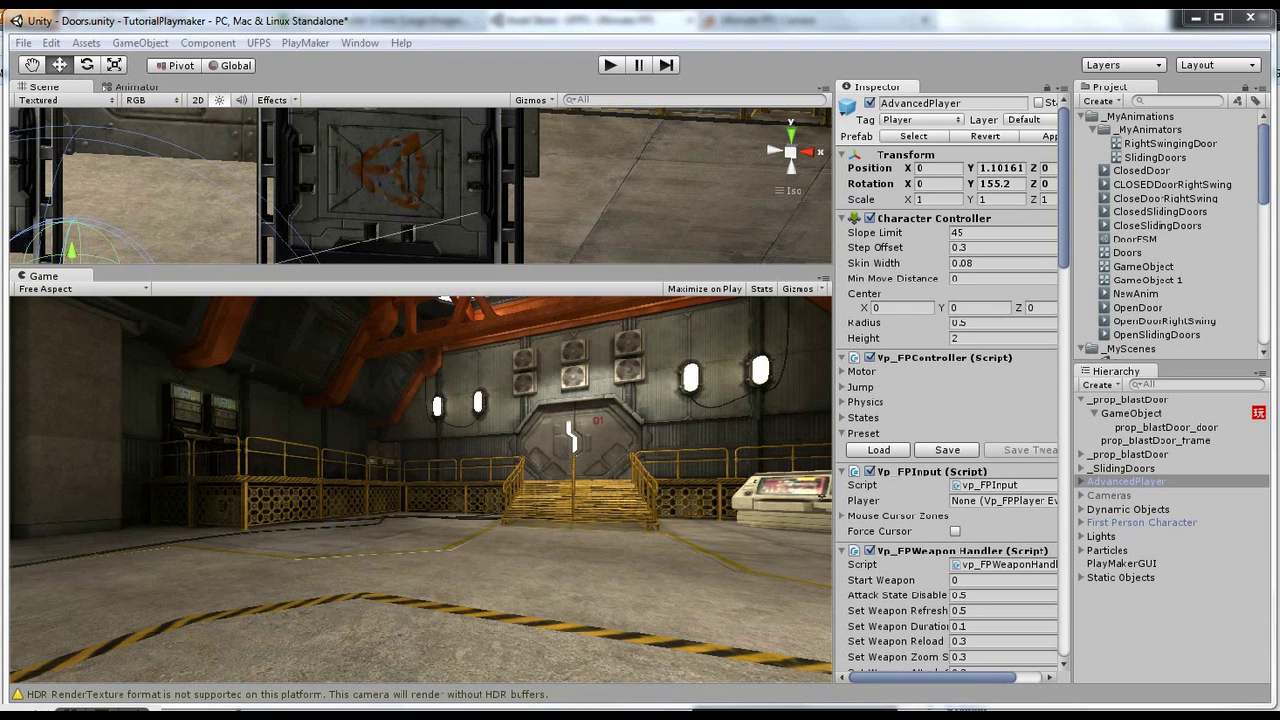
- Switch to the browser to review the UFPS asset page and PlayMaker's Ultimate FPS Camera custom actions list, then return to Unity
{"action": "key", "text": "alt+Tab"}
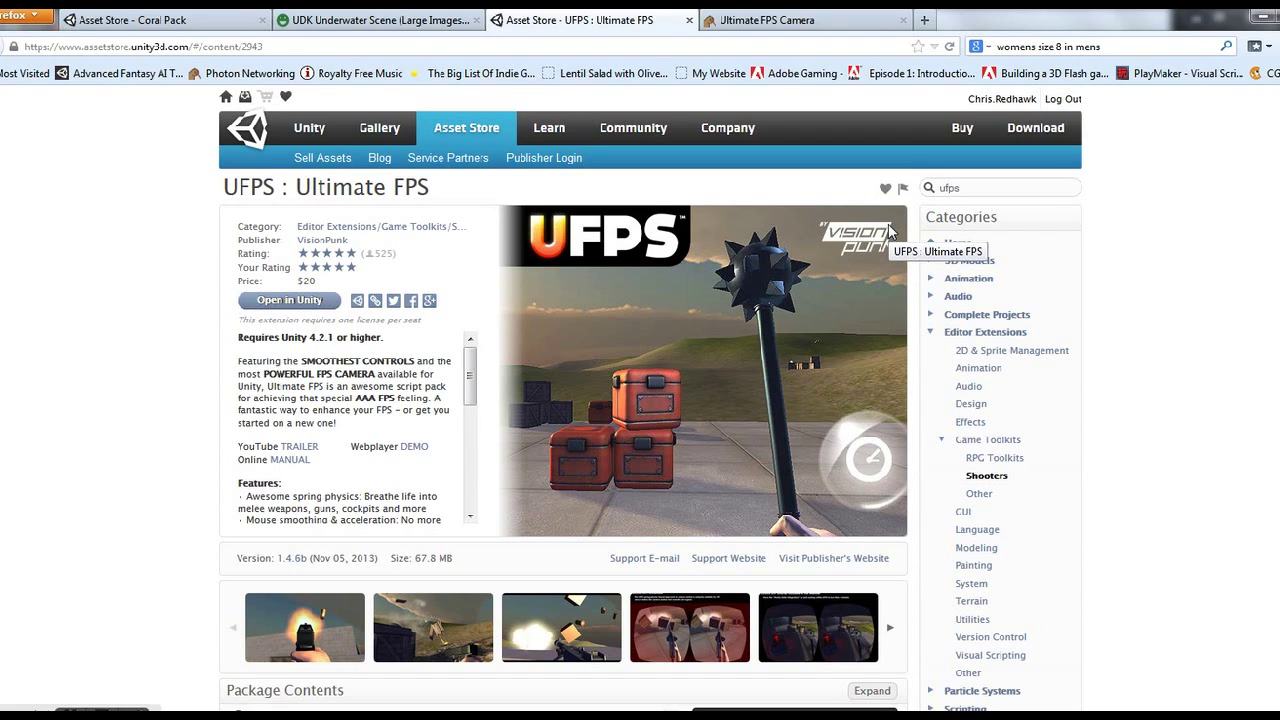
{"action": "left_click", "coordinate": [825, 22]}
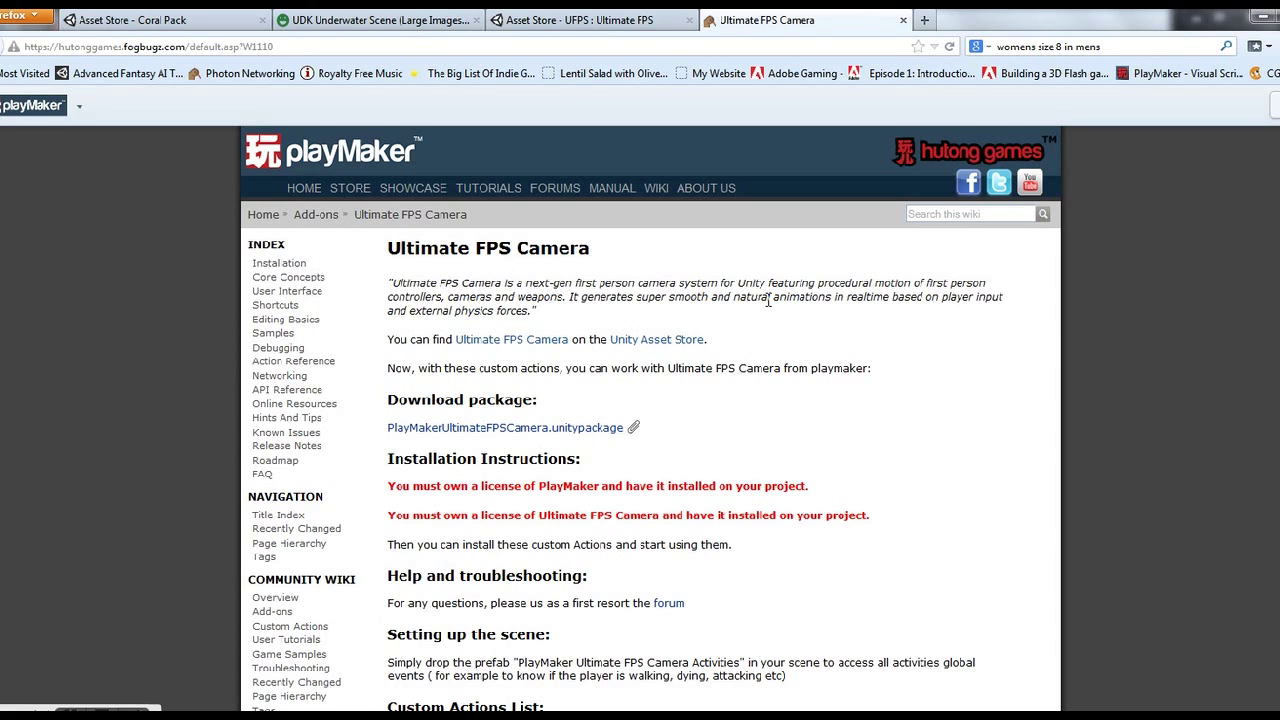
{"action": "scroll", "coordinate": [983, 366], "scroll_direction": "down", "scroll_amount": 5}
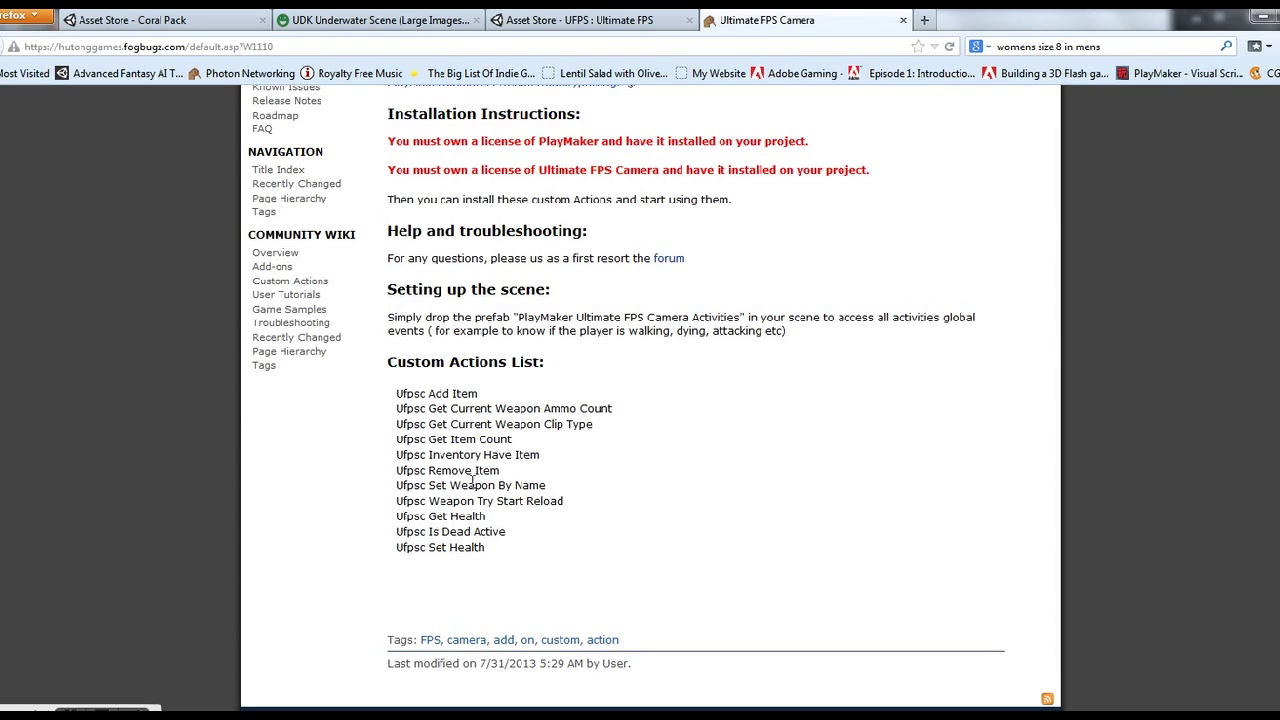
{"action": "left_click", "coordinate": [1266, 20]}
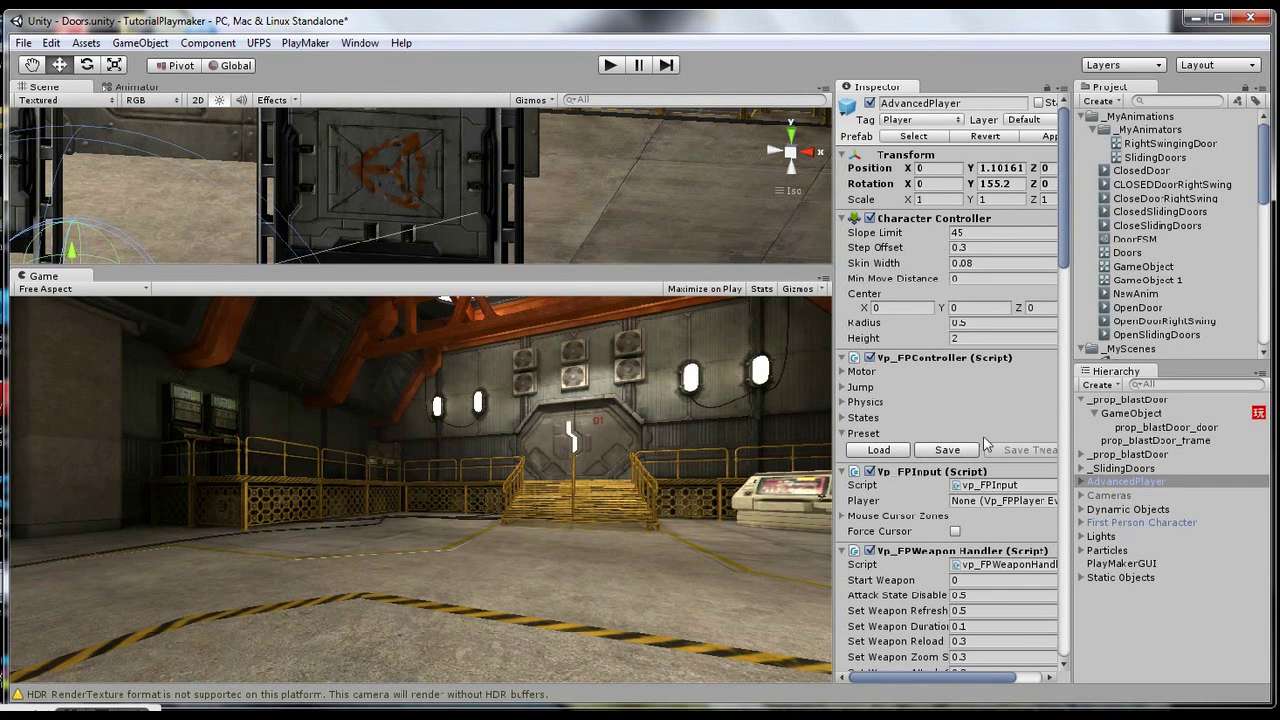
- Inspect the two player objects in the scene and locate the AdvancedPlayer prefab in the UFPS Base Content Prefabs Players folder
{"action": "left_click", "coordinate": [1140, 528]}
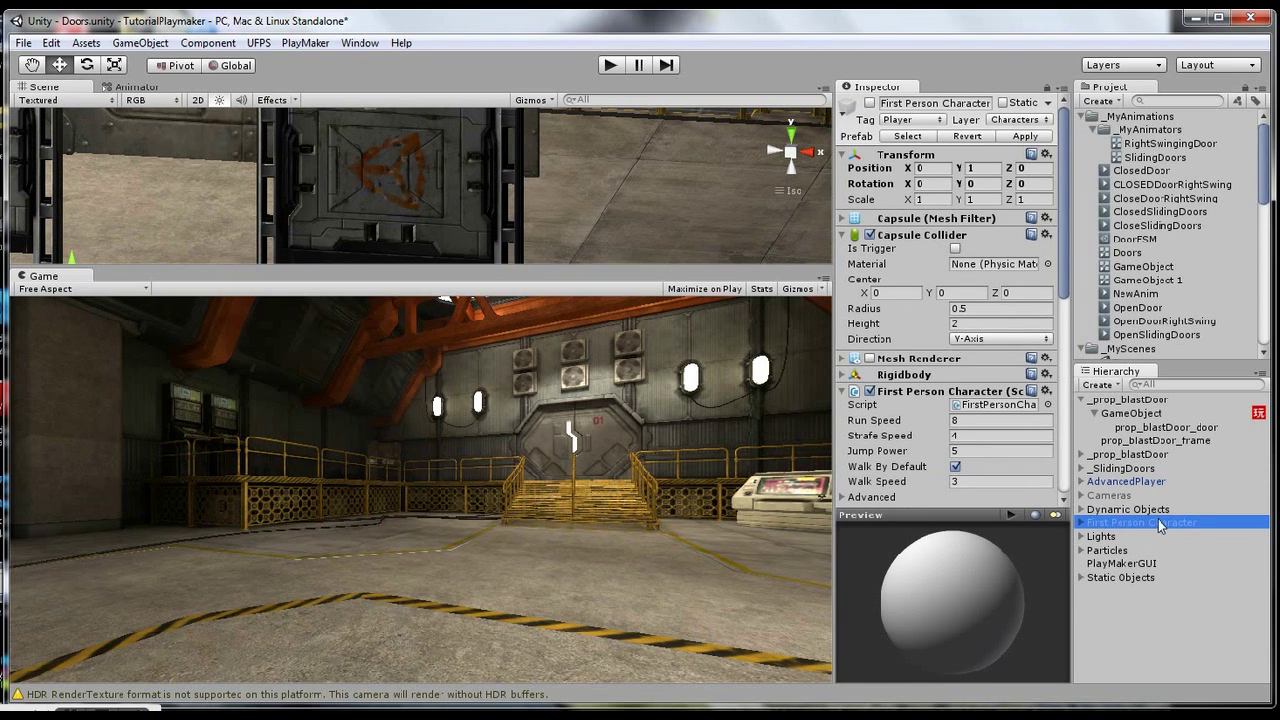
{"action": "left_click", "coordinate": [1140, 482]}
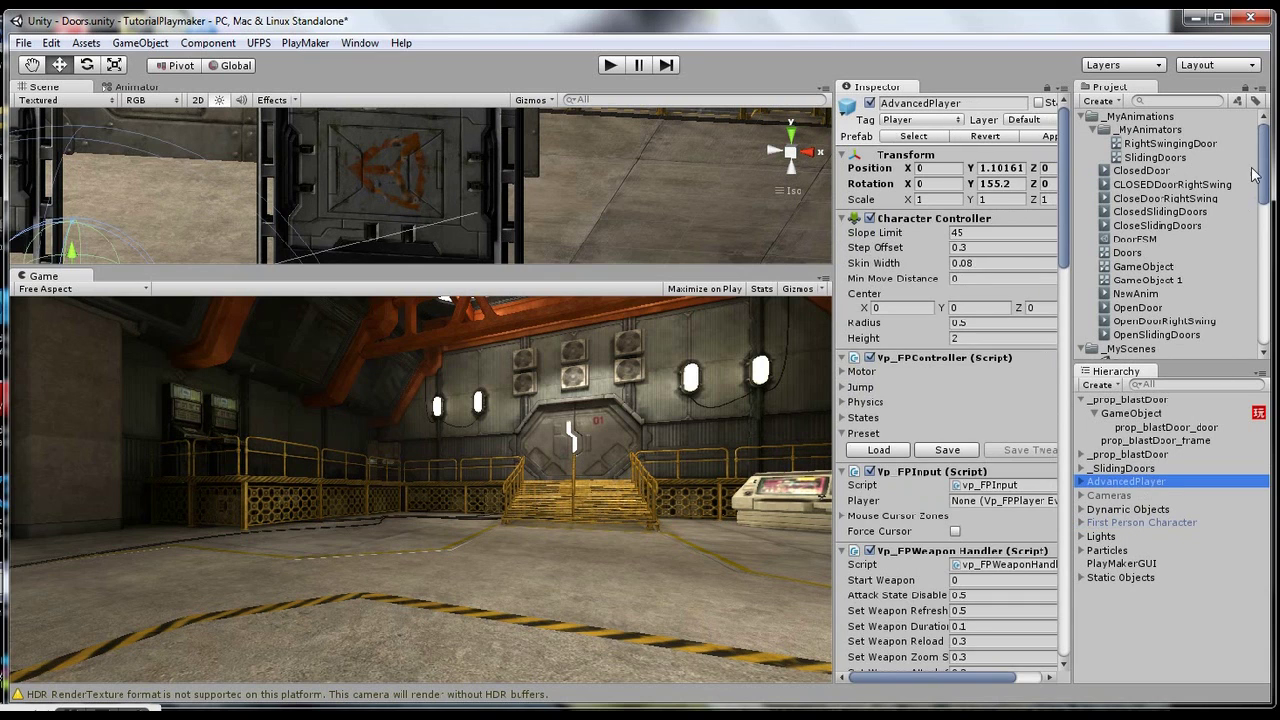
{"action": "left_click_drag", "start_coordinate": [1265, 165], "coordinate": [1268, 330]}
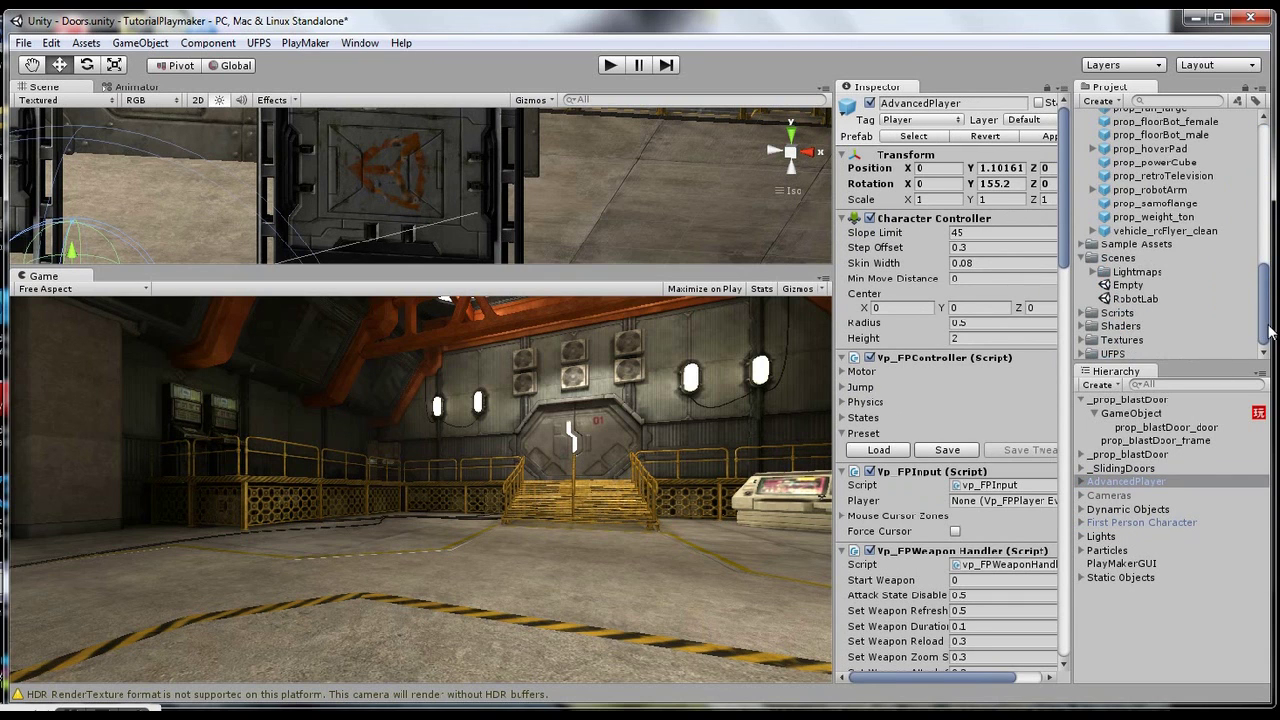
{"action": "left_click", "coordinate": [1082, 354]}
{"action": "scroll", "coordinate": [1171, 294], "scroll_direction": "down", "scroll_amount": 5}
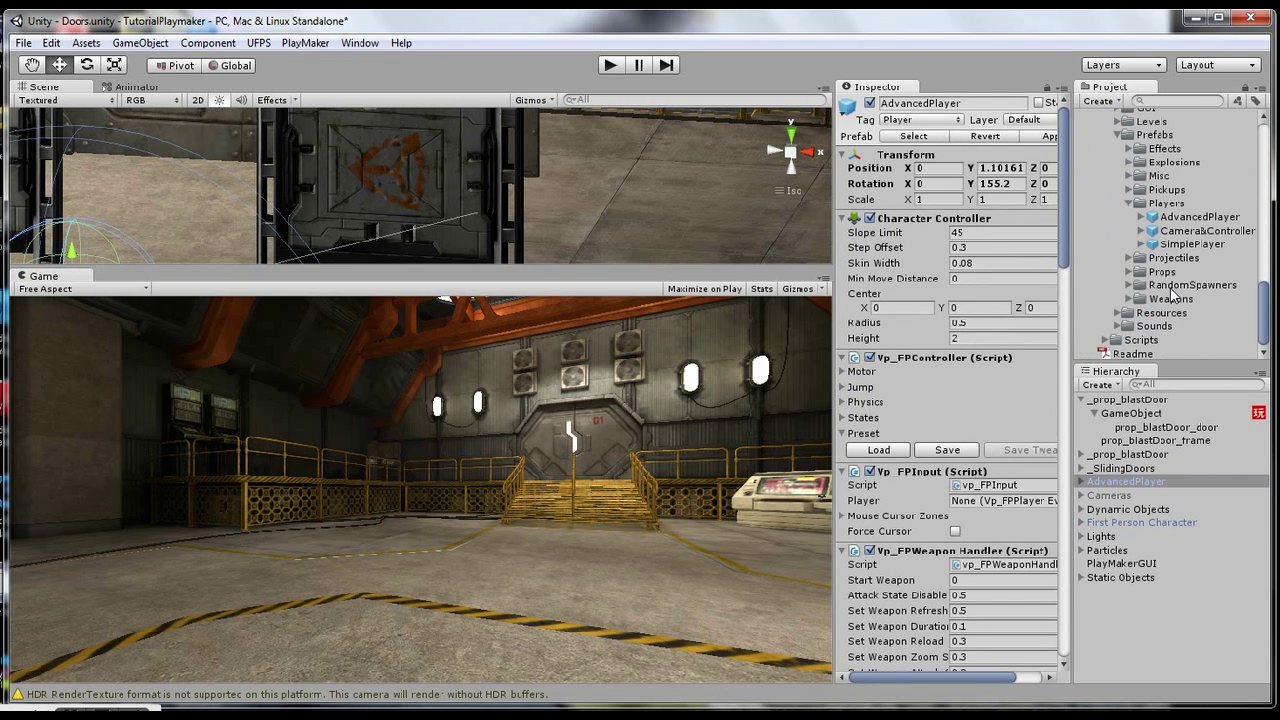
{"action": "scroll", "coordinate": [1160, 230], "scroll_direction": "up", "scroll_amount": 5}
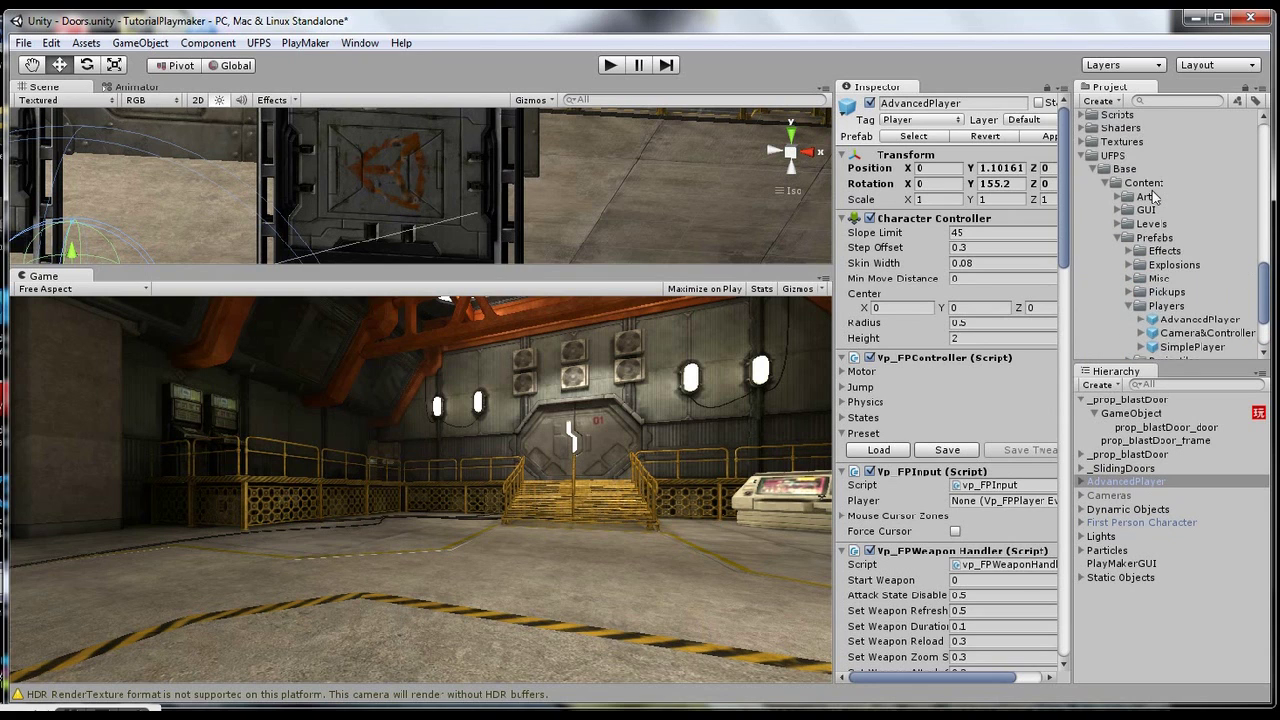
{"action": "scroll", "coordinate": [1153, 197], "scroll_direction": "up", "scroll_amount": 3}
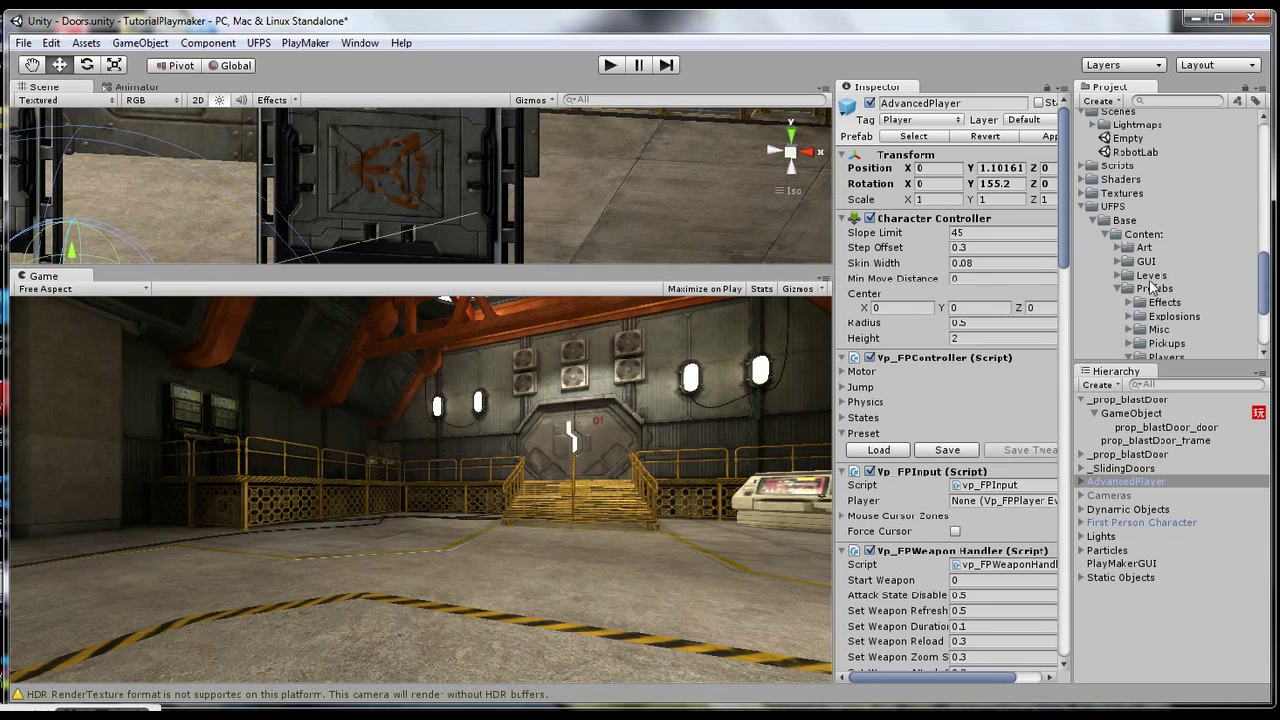
{"action": "scroll", "coordinate": [1155, 290], "scroll_direction": "down", "scroll_amount": 5}
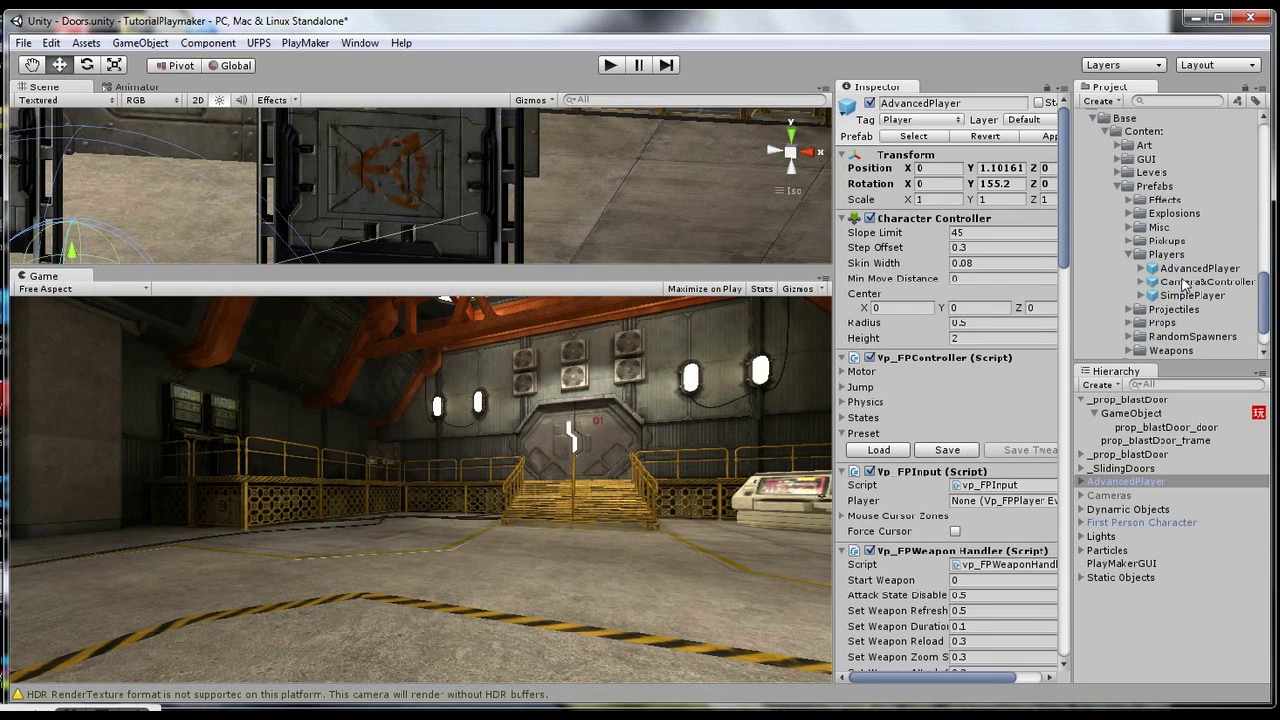
{"action": "left_click", "coordinate": [1197, 269]}
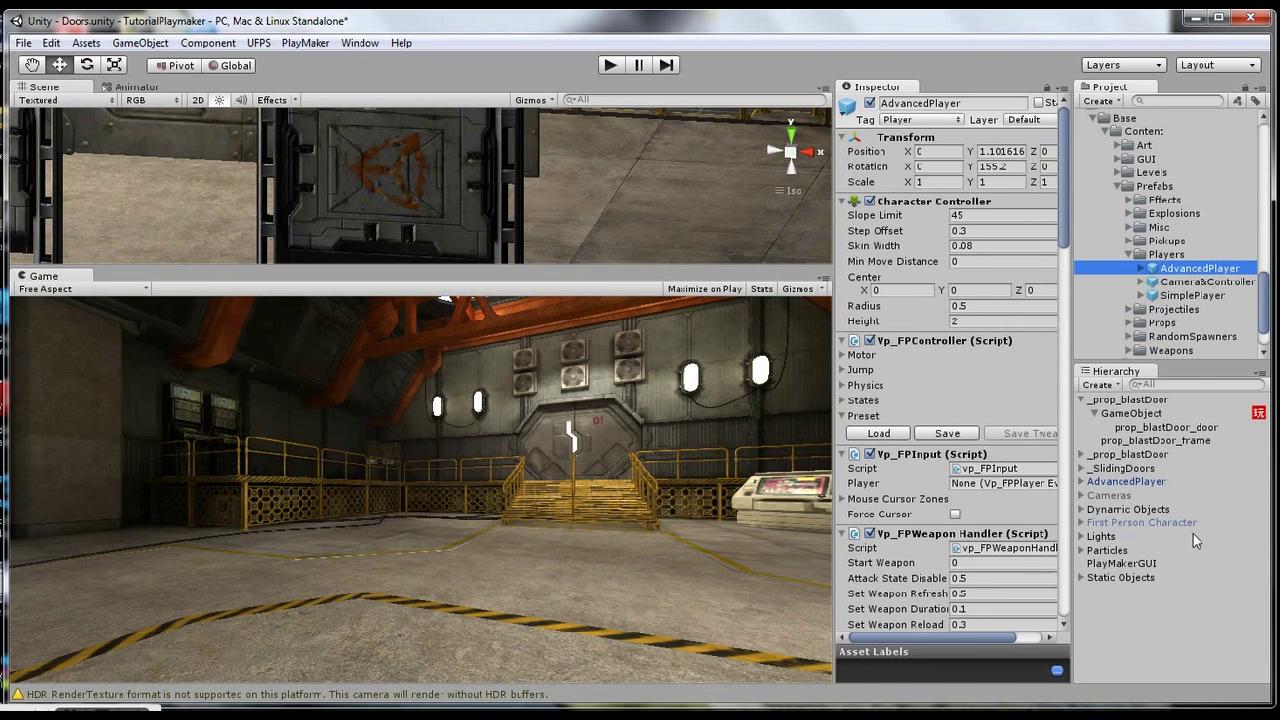
- Compare the active state and Player tag of AdvancedPlayer and First Person Character in the scene
{"action": "left_click", "coordinate": [1120, 484]}
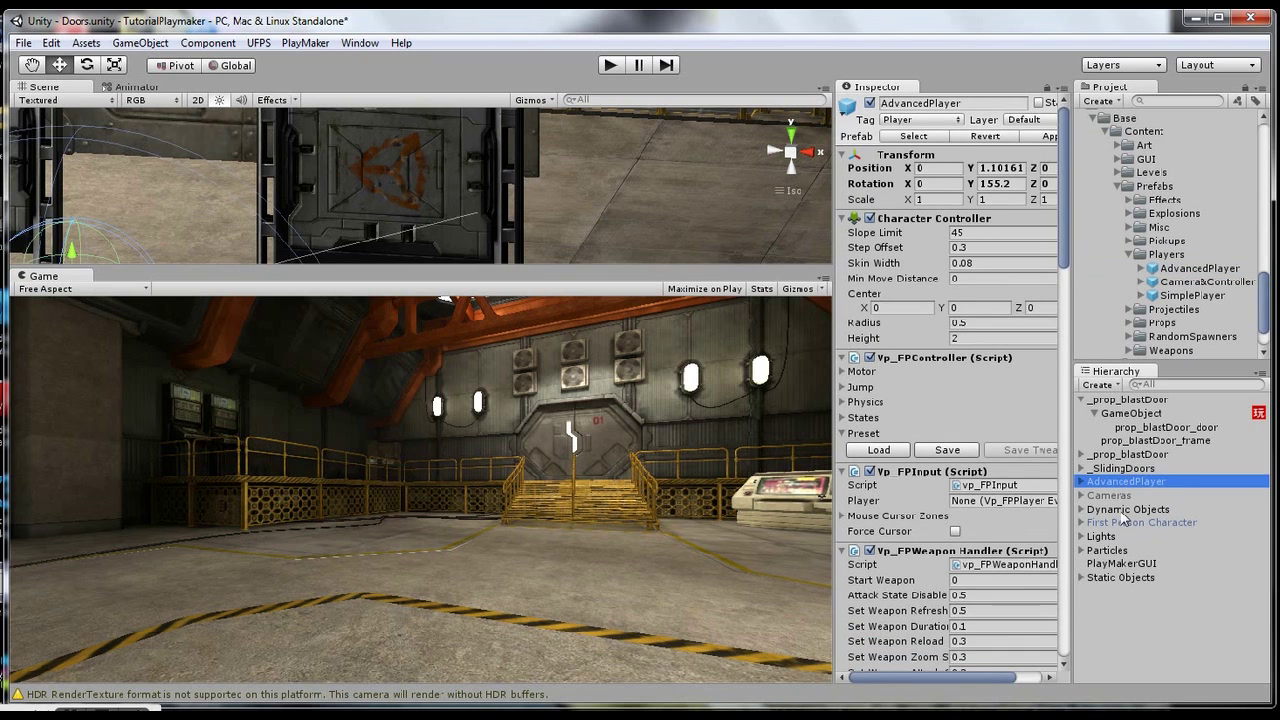
{"action": "left_click", "coordinate": [1124, 523]}
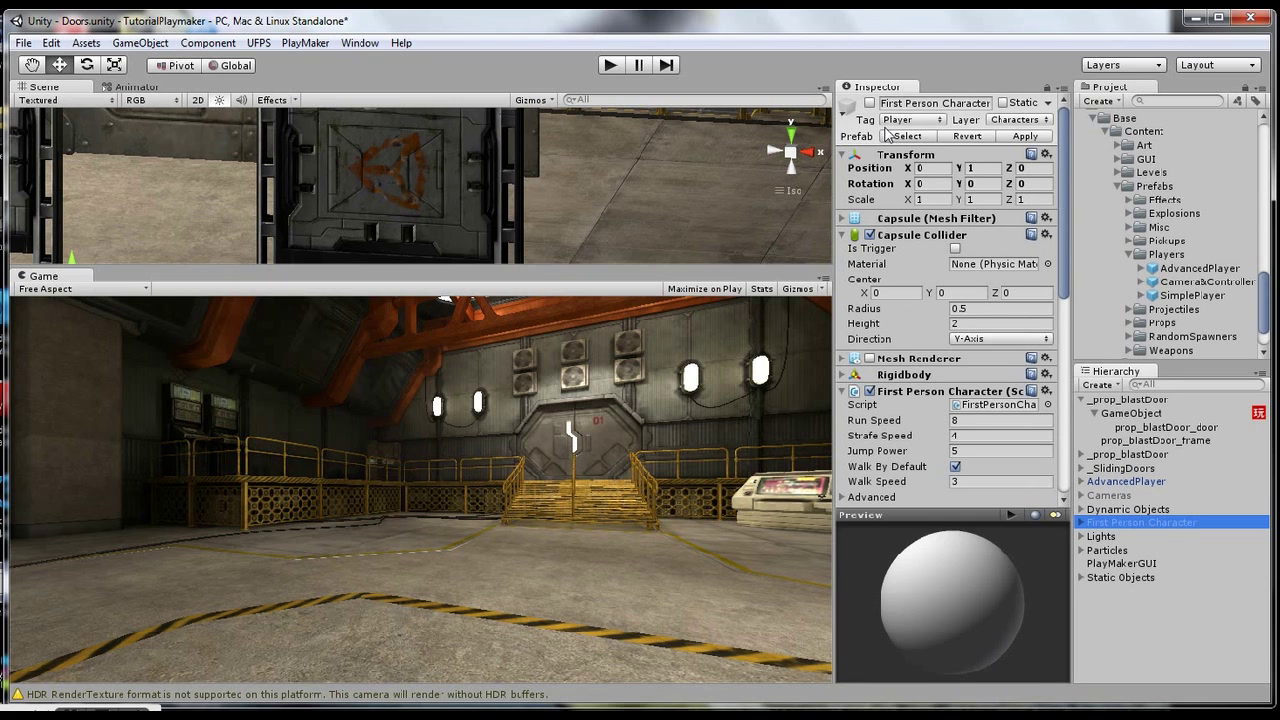
{"action": "left_click", "coordinate": [1124, 482]}
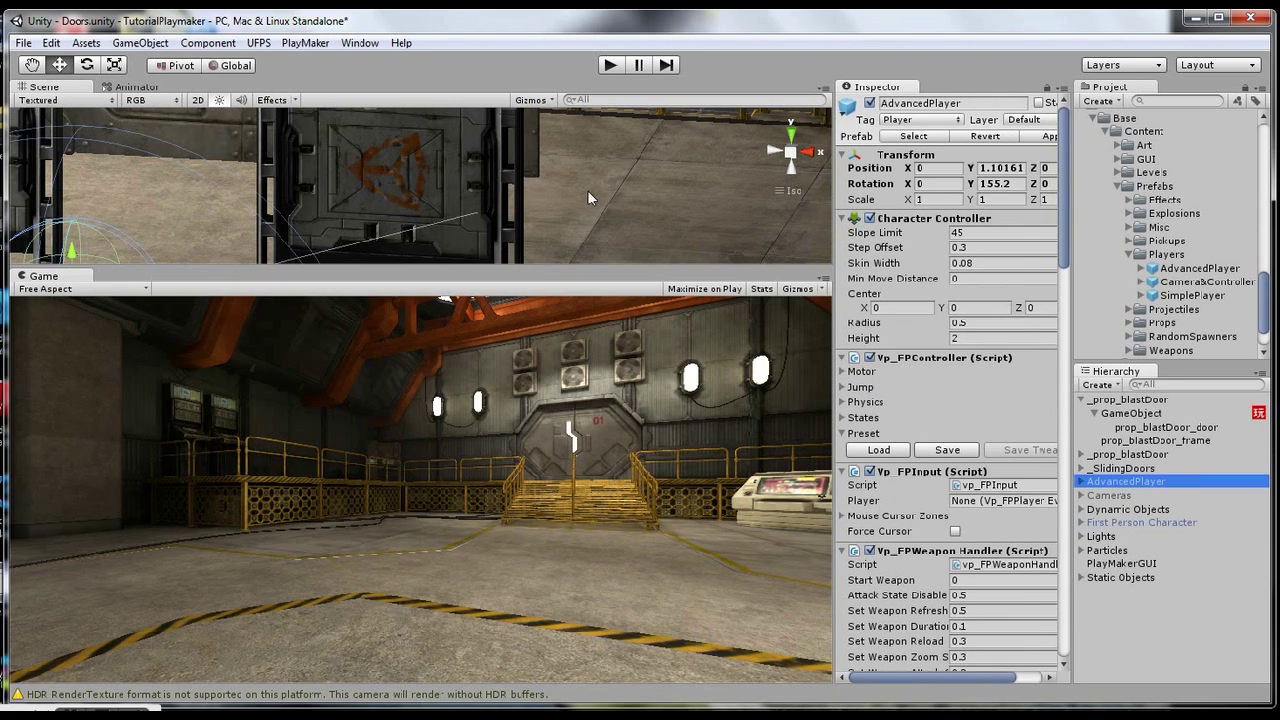
- Select the blast door's GameObject and play-test the scene, walking up to the swinging door to try its opening trigger
{"action": "left_click", "coordinate": [1129, 413]}
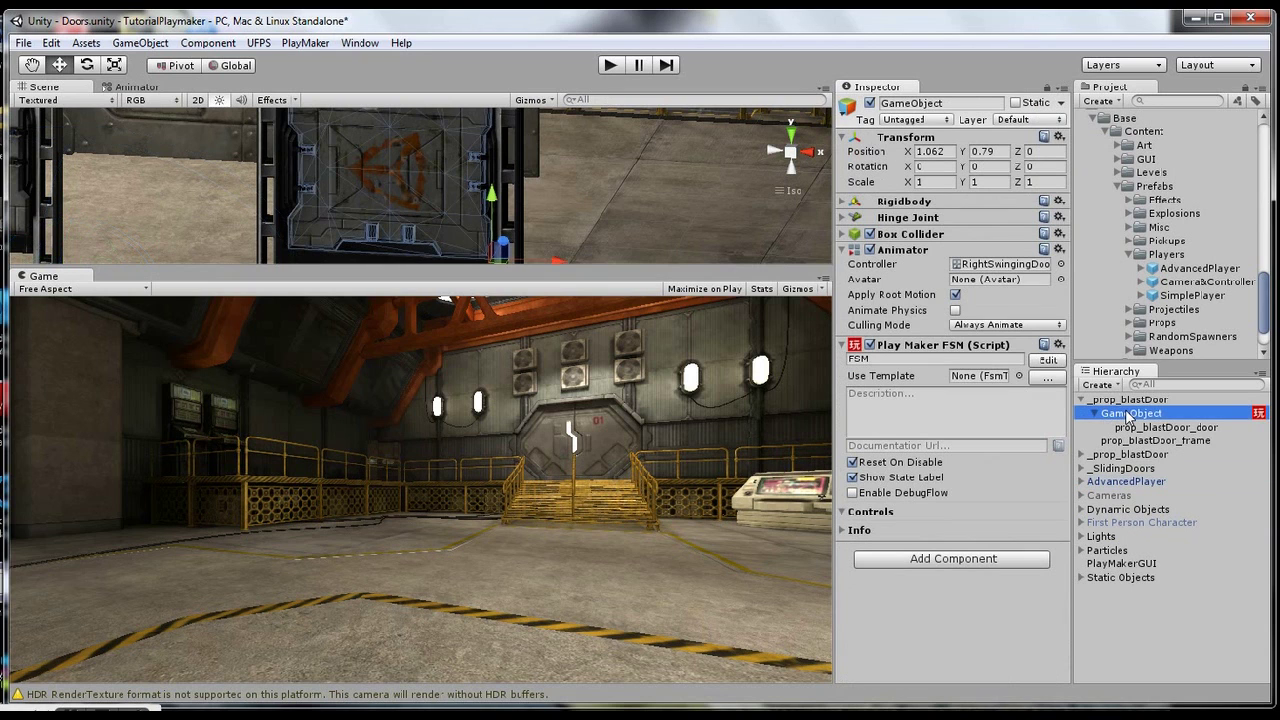
{"action": "left_click", "coordinate": [607, 66]}
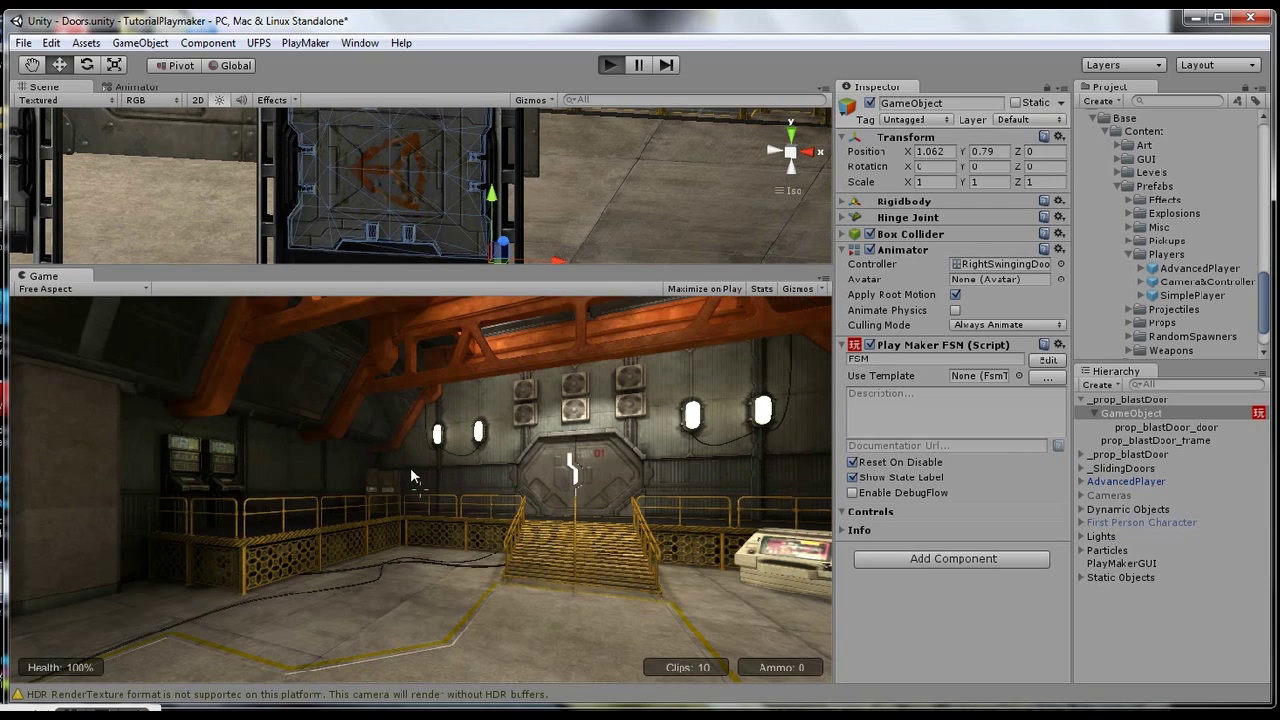
{"action": "key", "text": "w"}
{"action": "key", "text": "w"}
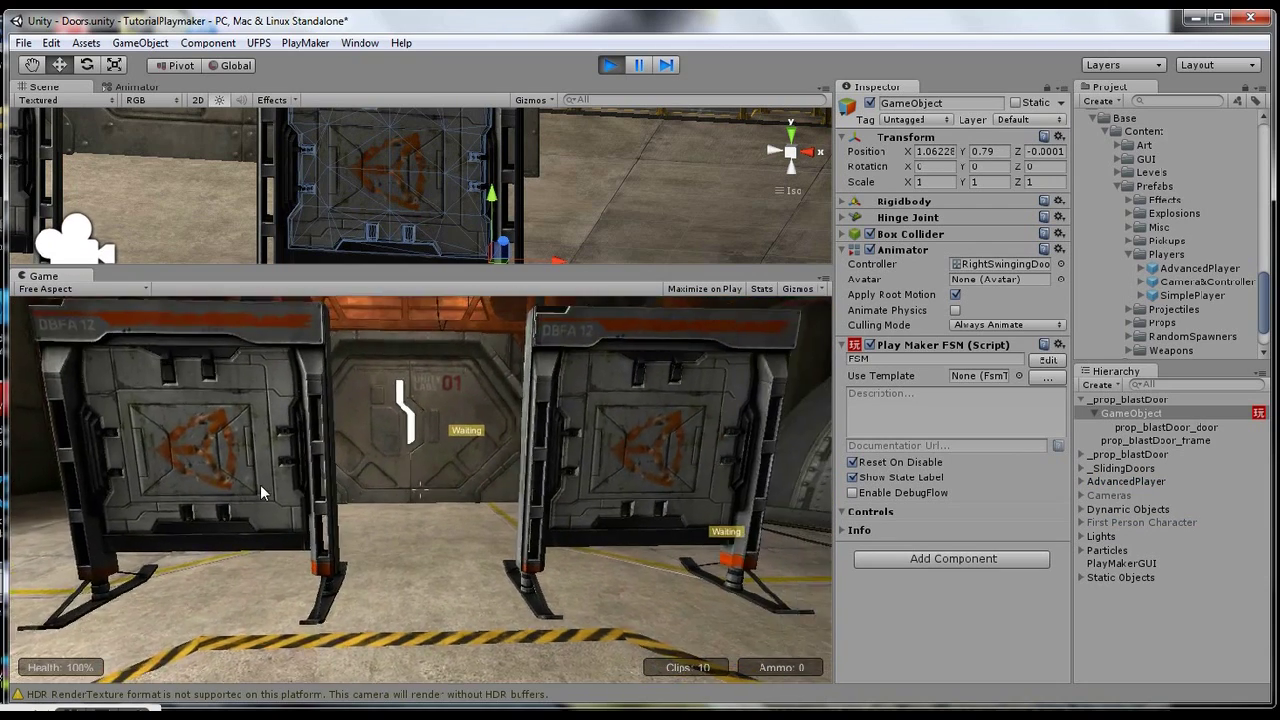
{"action": "key", "text": "w"}
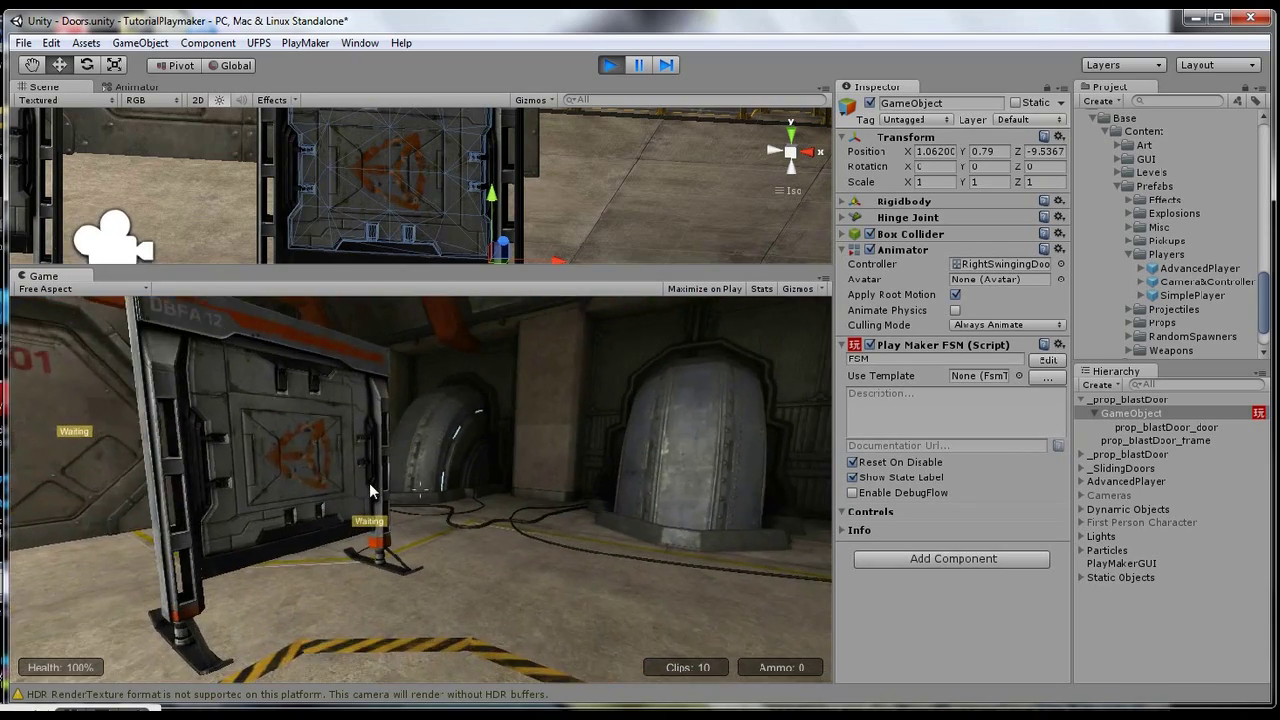
{"action": "key", "text": "w"}
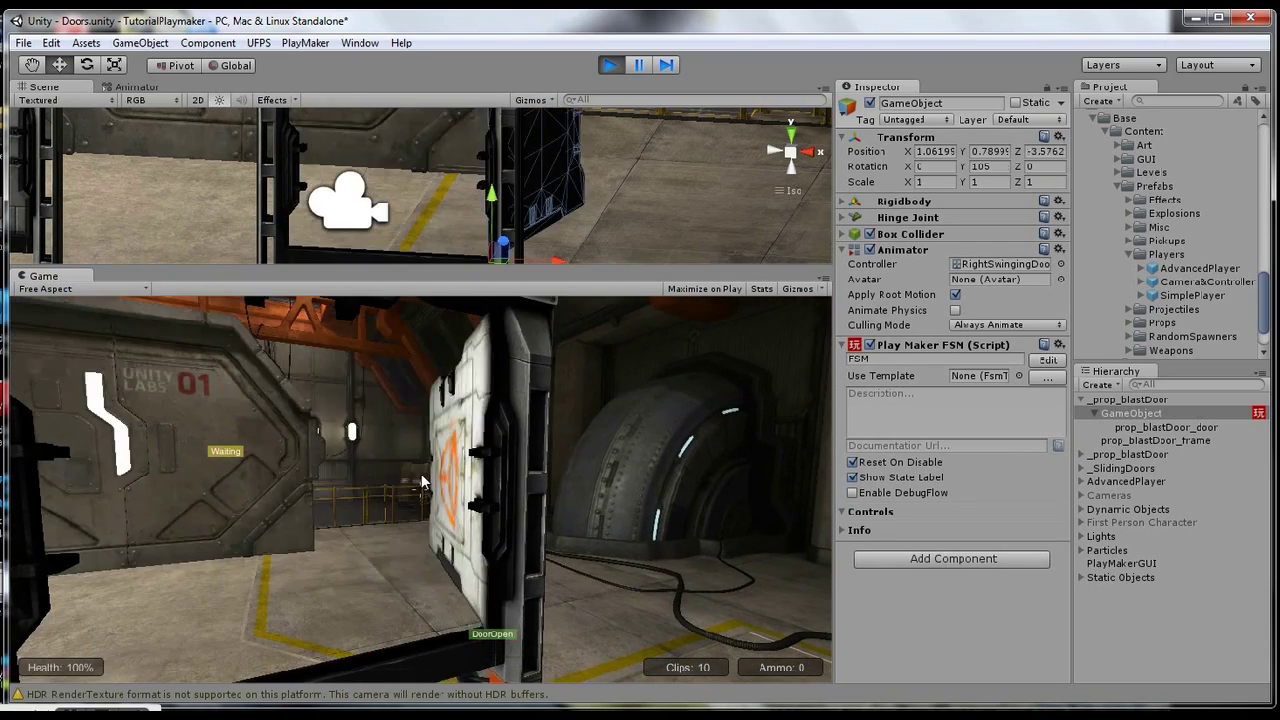
{"action": "key", "text": "w"}
{"action": "key", "text": "w"}
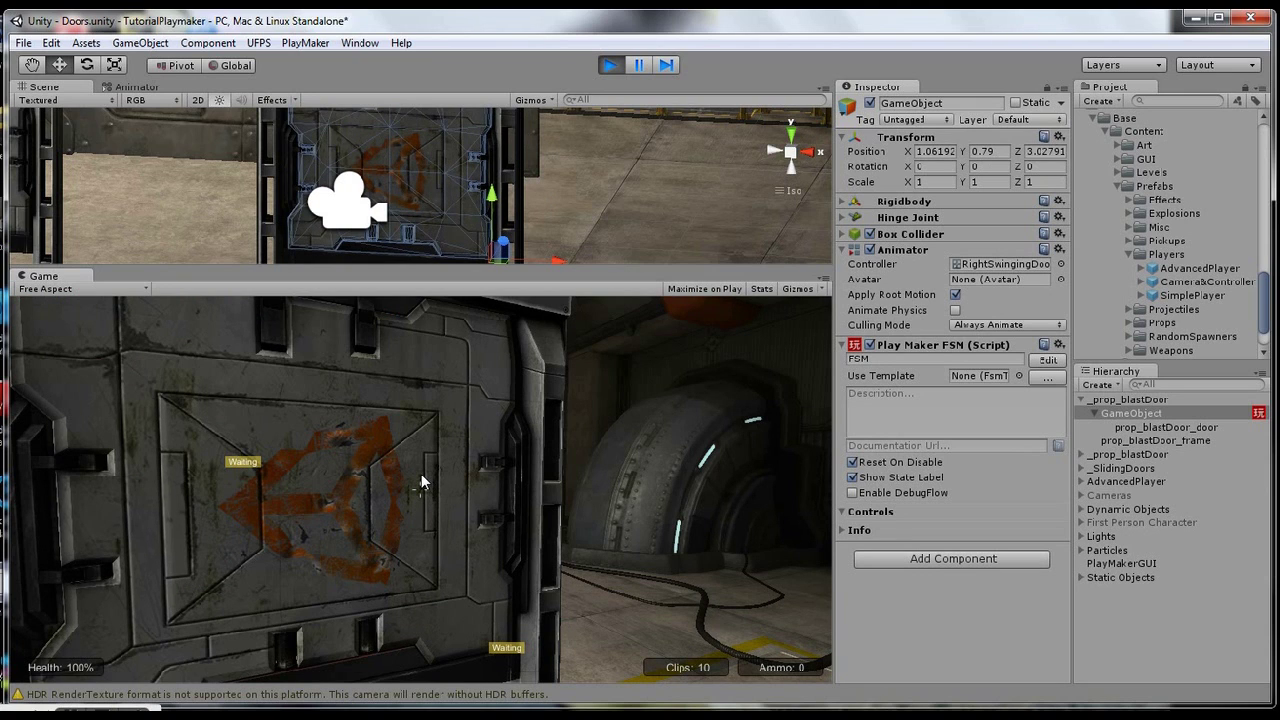
- Equip the mace and swing it at the door to check the mouse cursor during attacks, then stop the game
{"action": "key", "text": "e"}
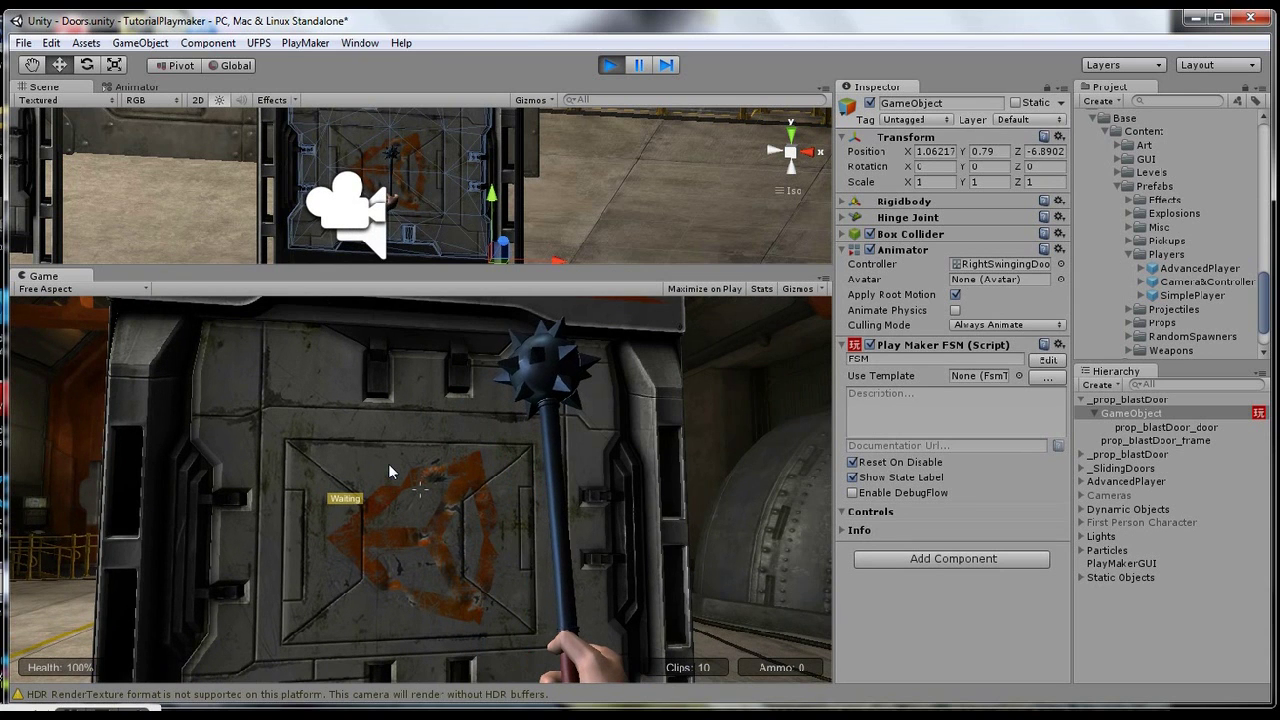
{"action": "left_click", "coordinate": [388, 463]}
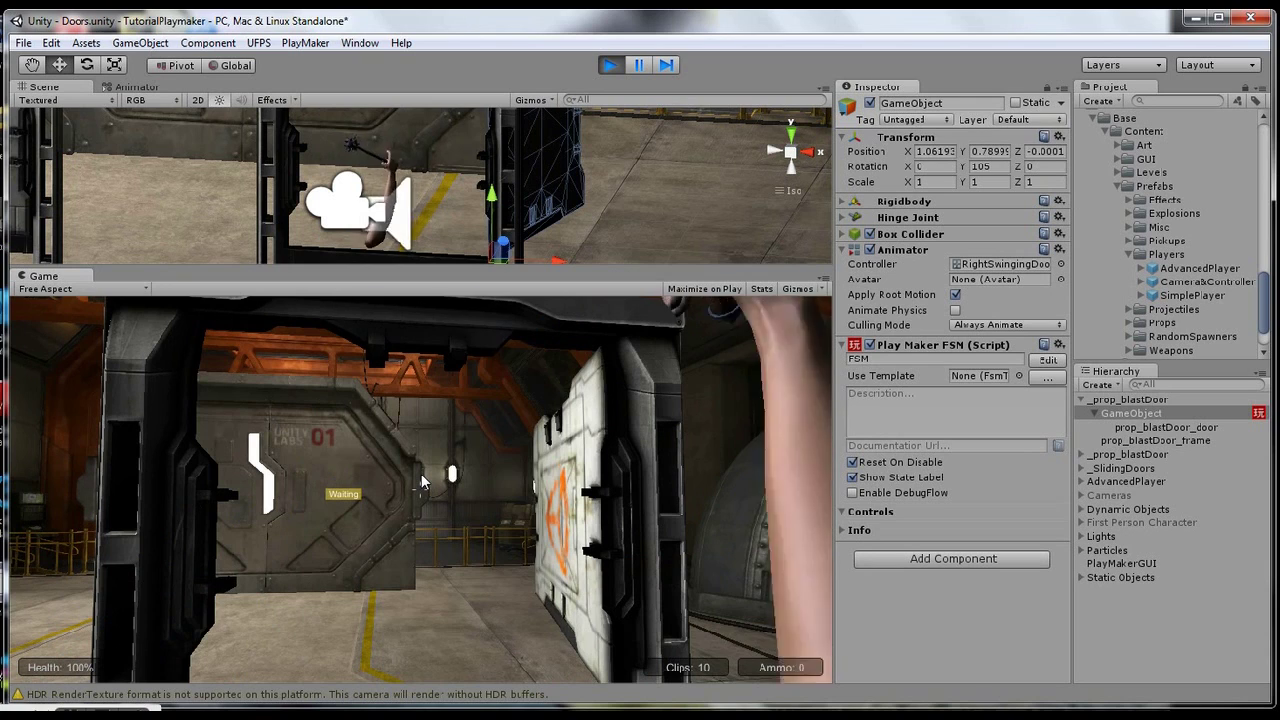
{"action": "left_click", "coordinate": [421, 482]}
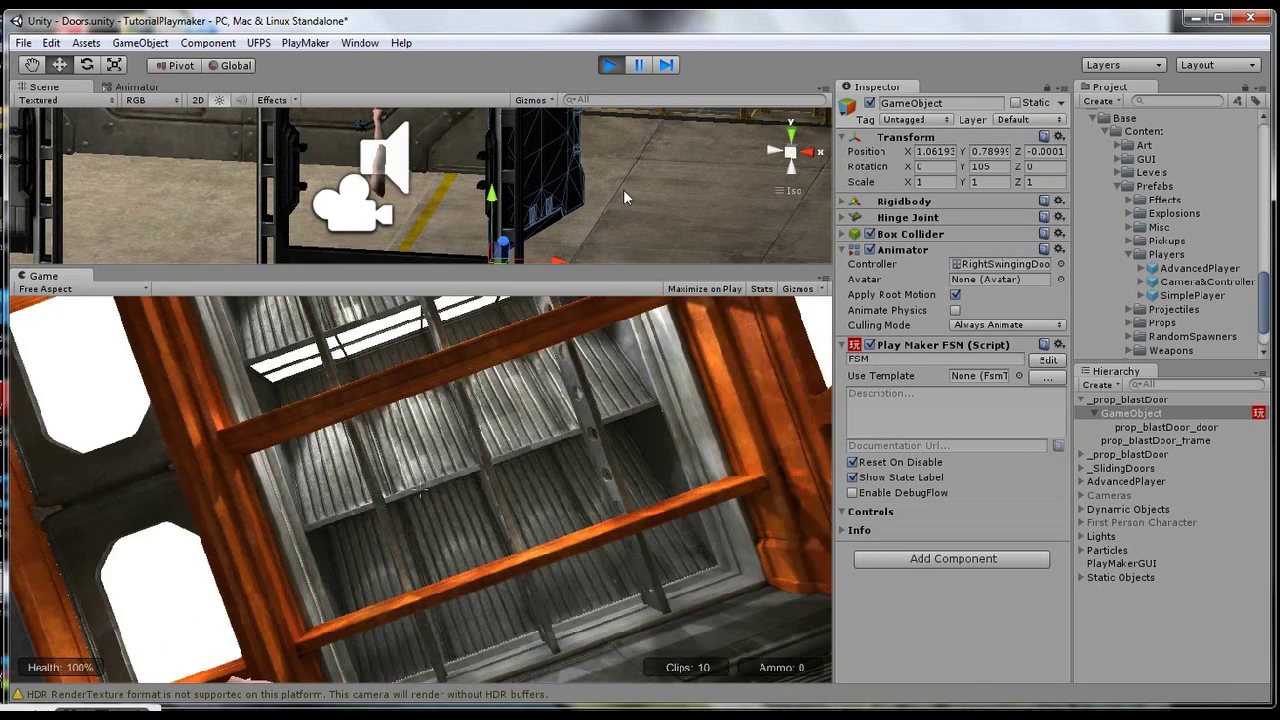
{"action": "left_click", "coordinate": [610, 67]}
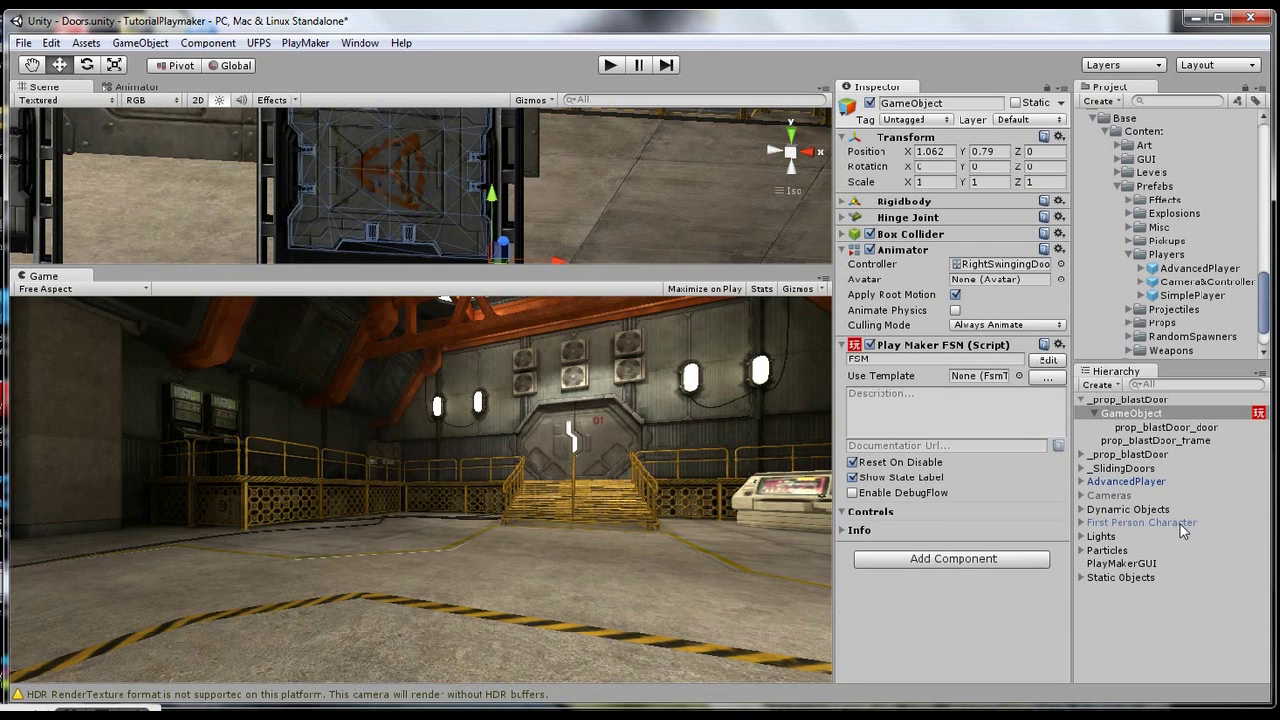
- Turn off Control Mouse Cursor on the PlayMakerGUI object
{"action": "left_click", "coordinate": [1124, 564]}
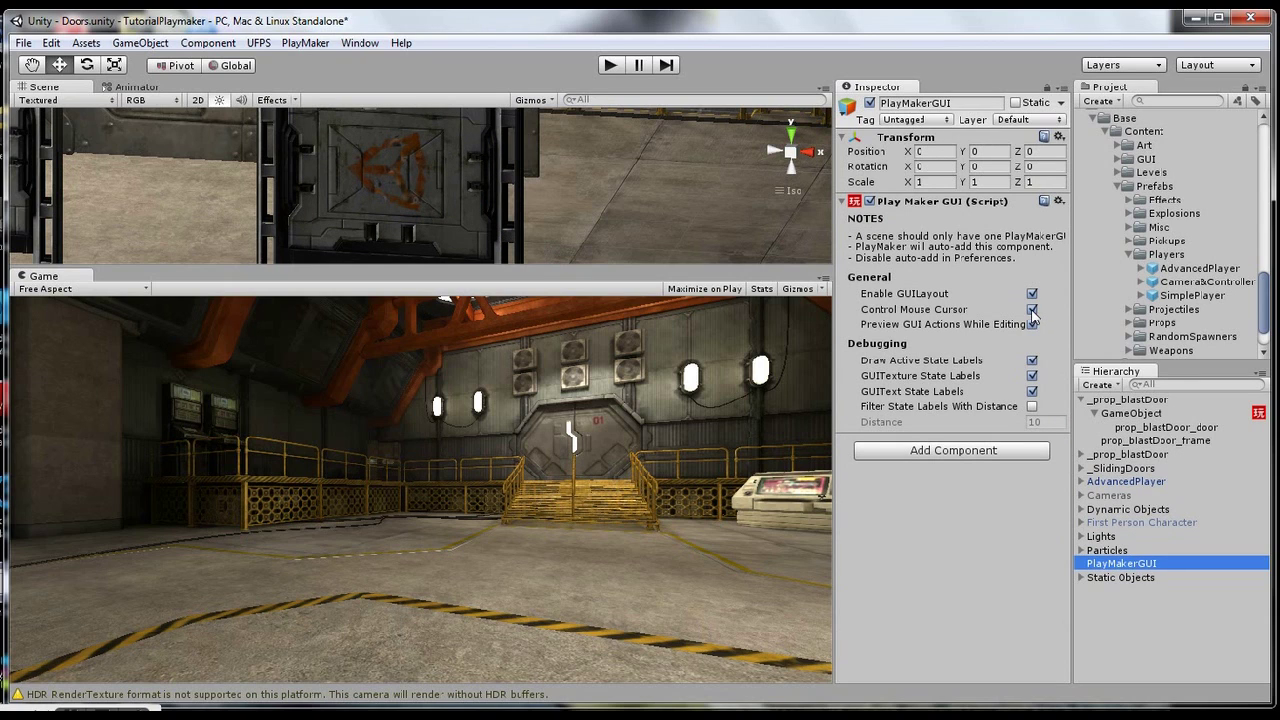
{"action": "left_click", "coordinate": [1032, 310]}
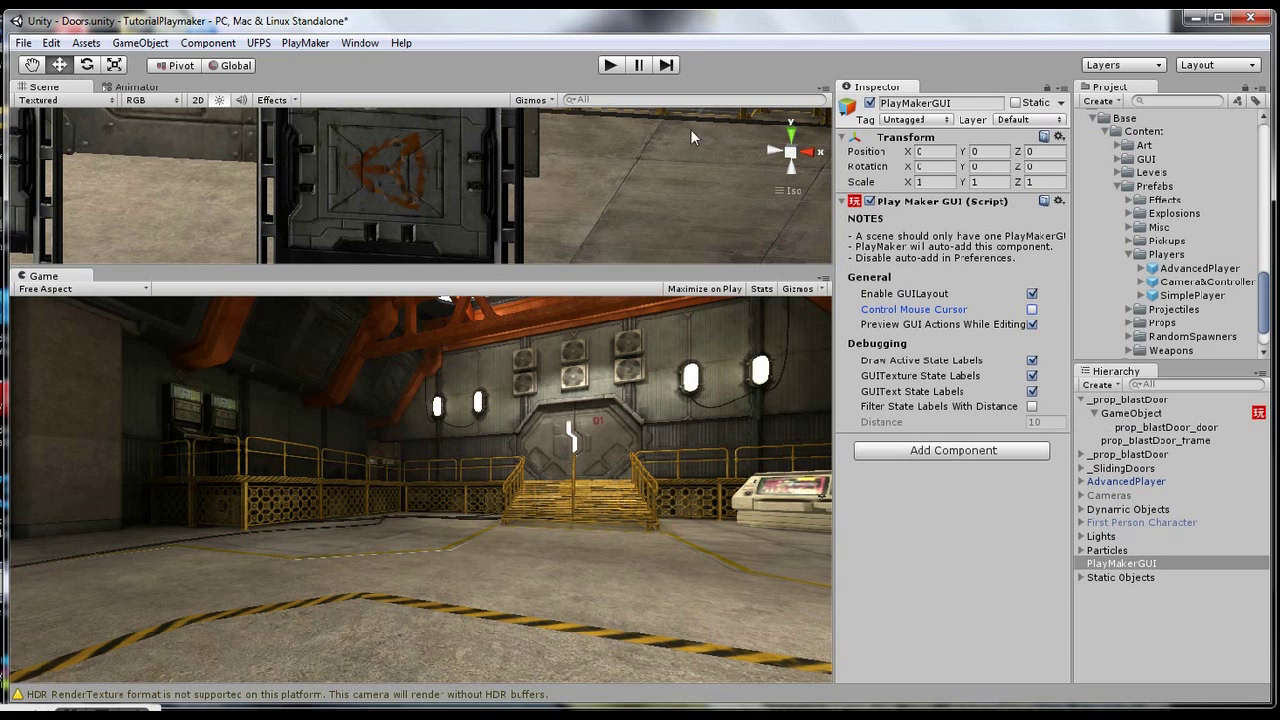
- Run the scene again and move in and out of the swinging doorway with the mace equipped to check the cursor behaviour
{"action": "left_click", "coordinate": [610, 65]}
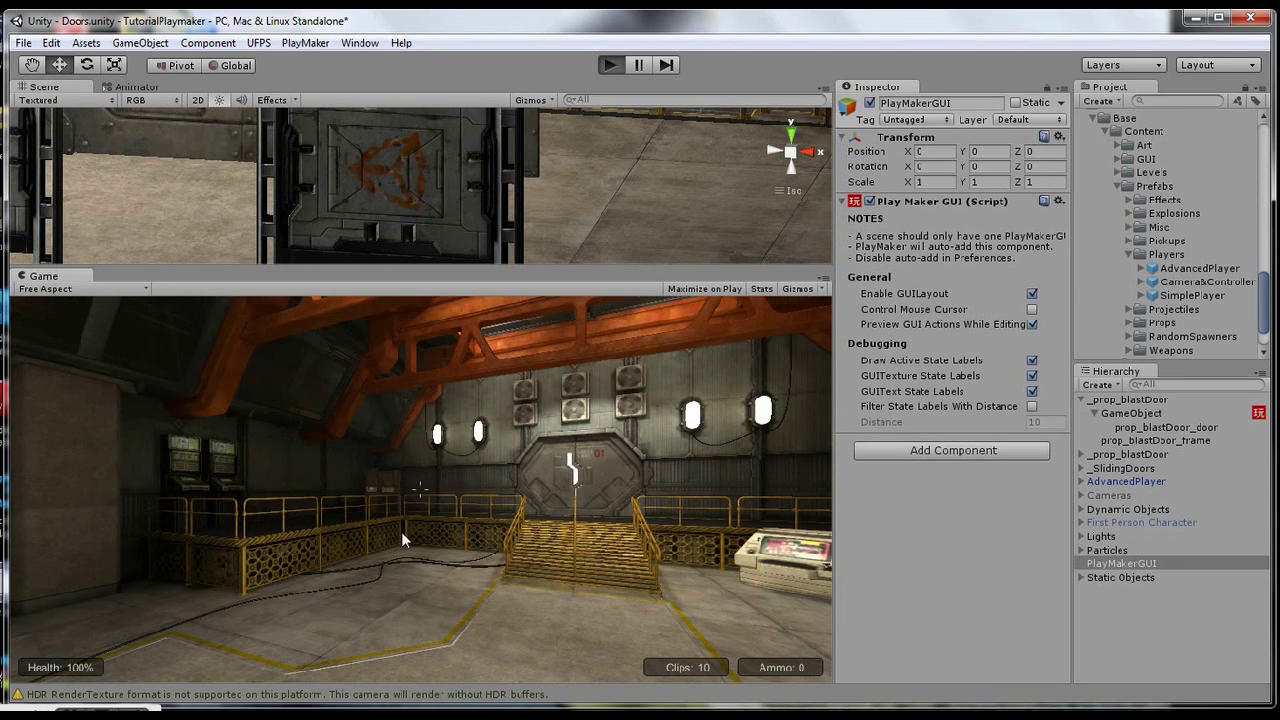
{"action": "left_click", "coordinate": [347, 525]}
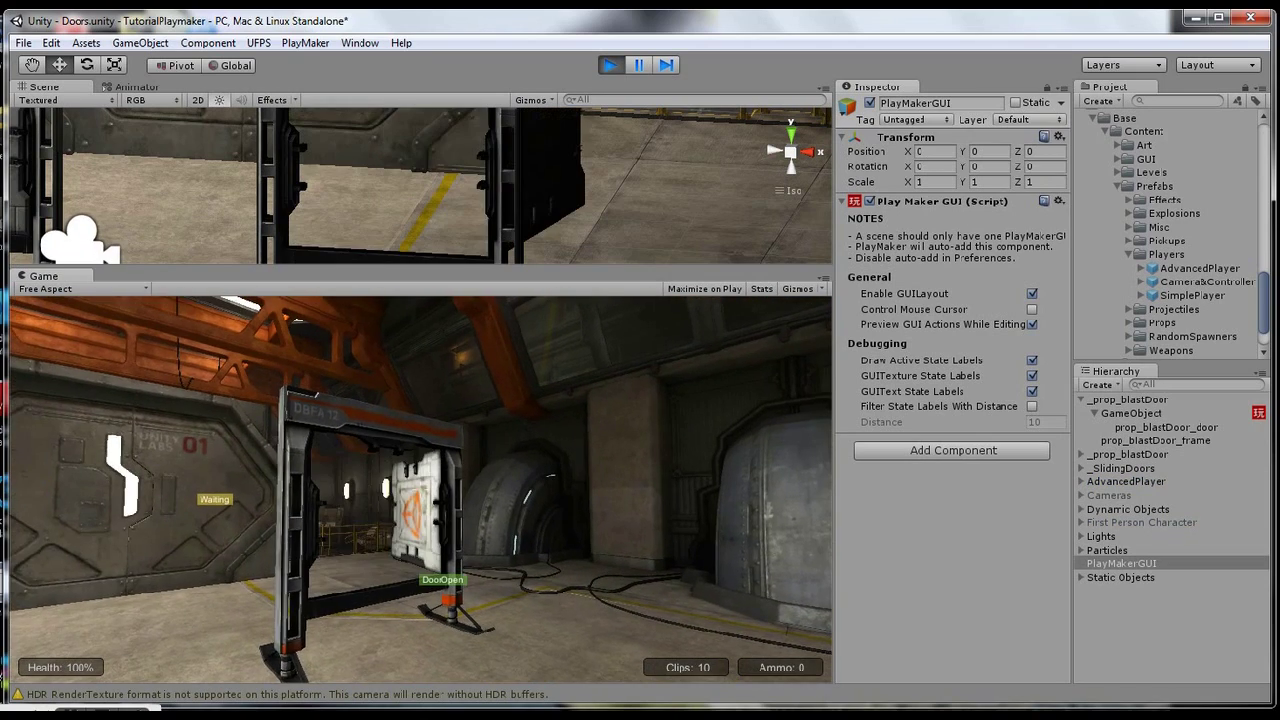
{"action": "key", "text": "s"}
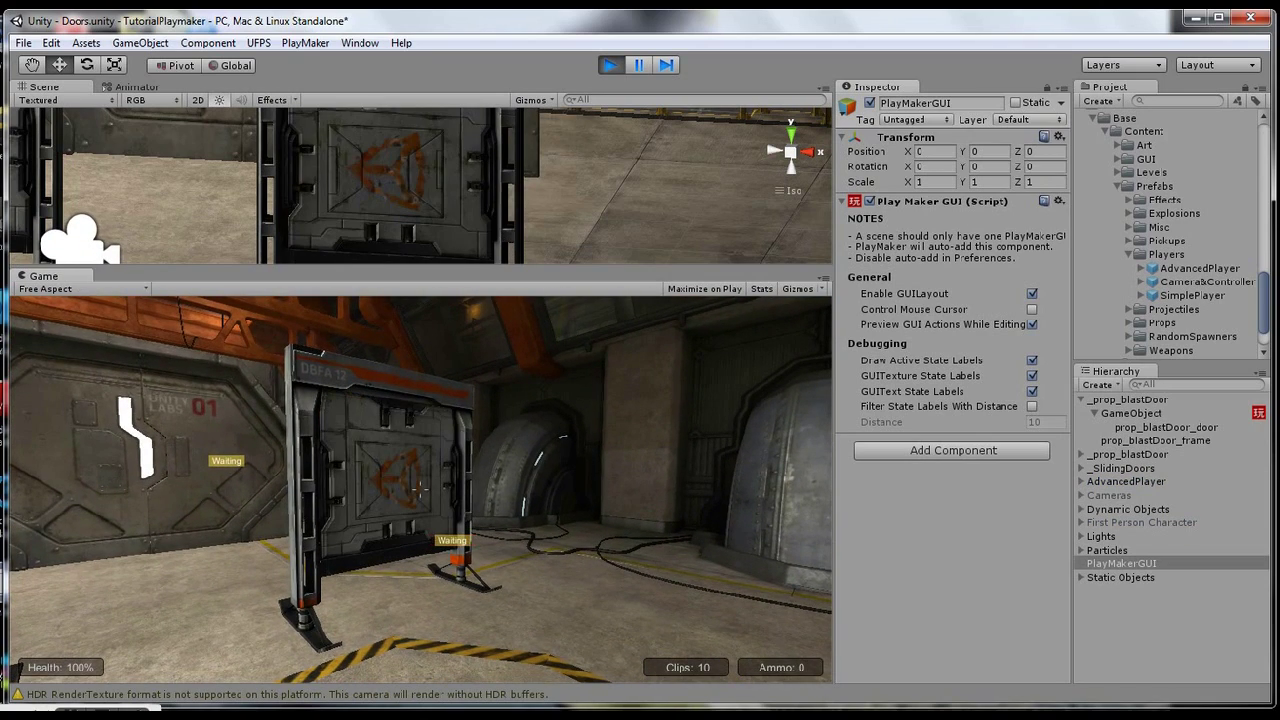
{"action": "key", "text": "1"}
{"action": "key", "text": "w"}
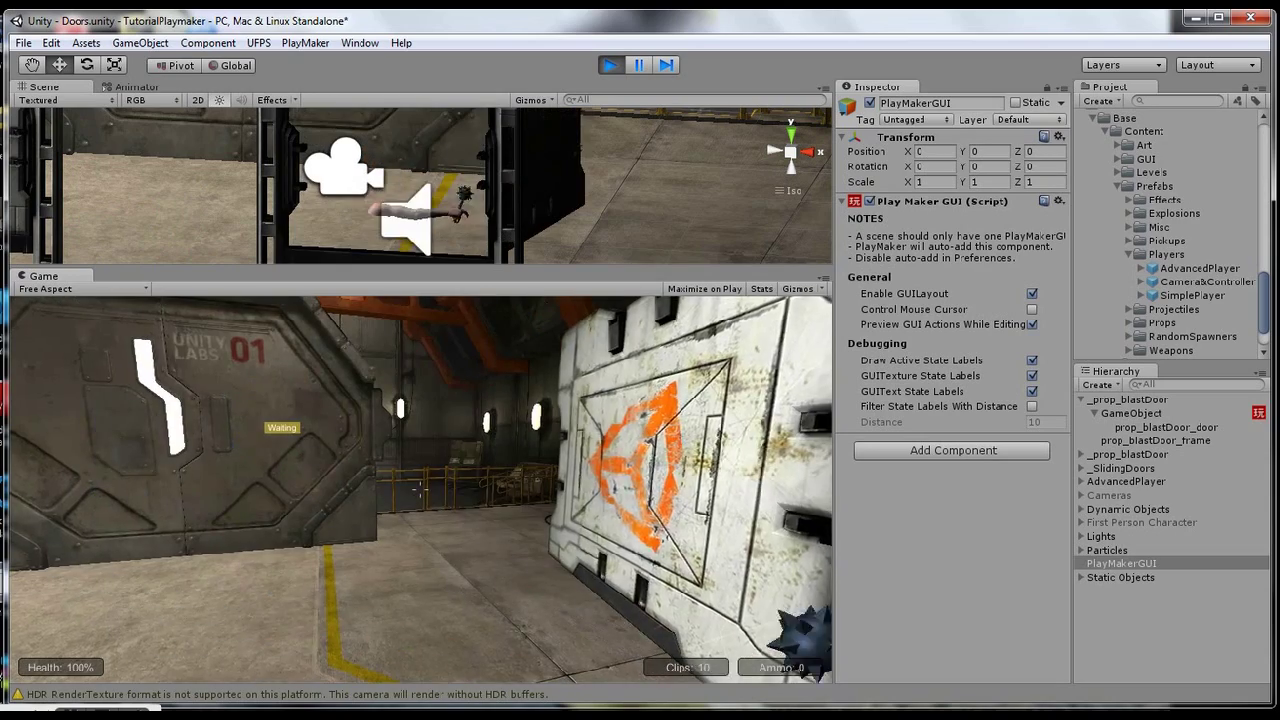
{"action": "key", "text": "s"}
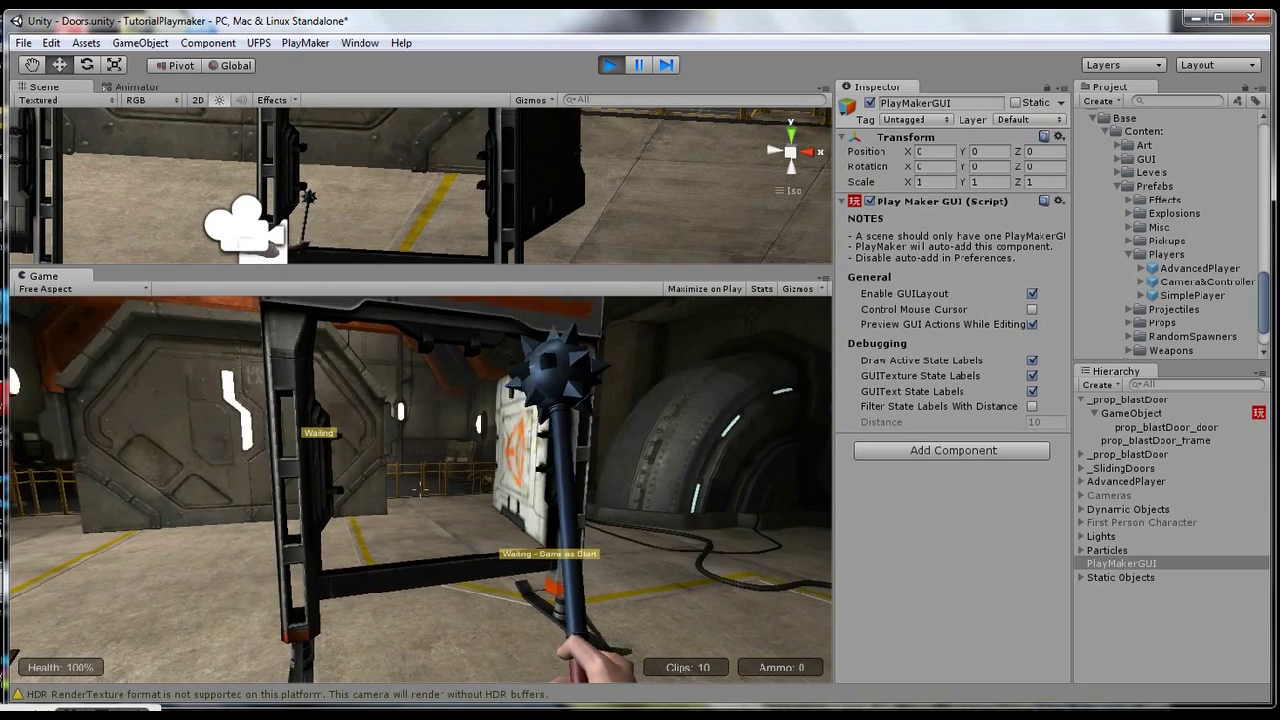
- Switch to the pistol and test firing it near the swinging door, then stop the game
{"action": "key", "text": "2"}
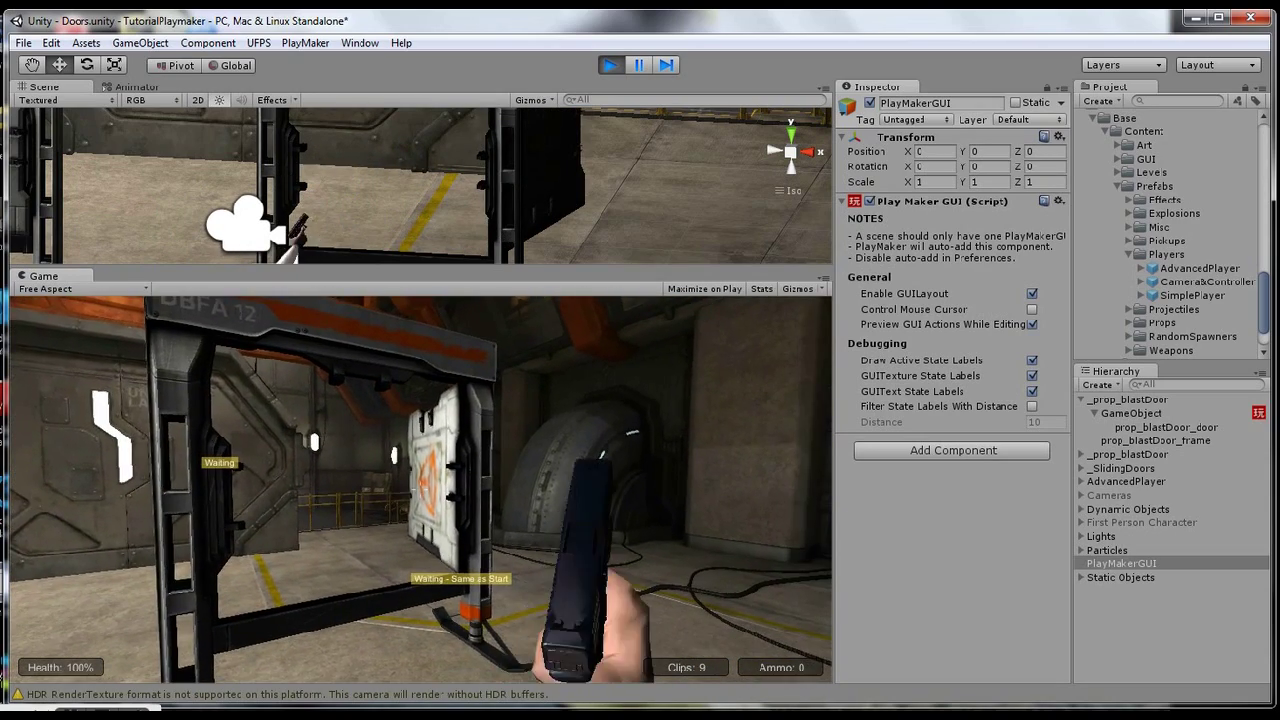
{"action": "left_click", "coordinate": [420, 489]}
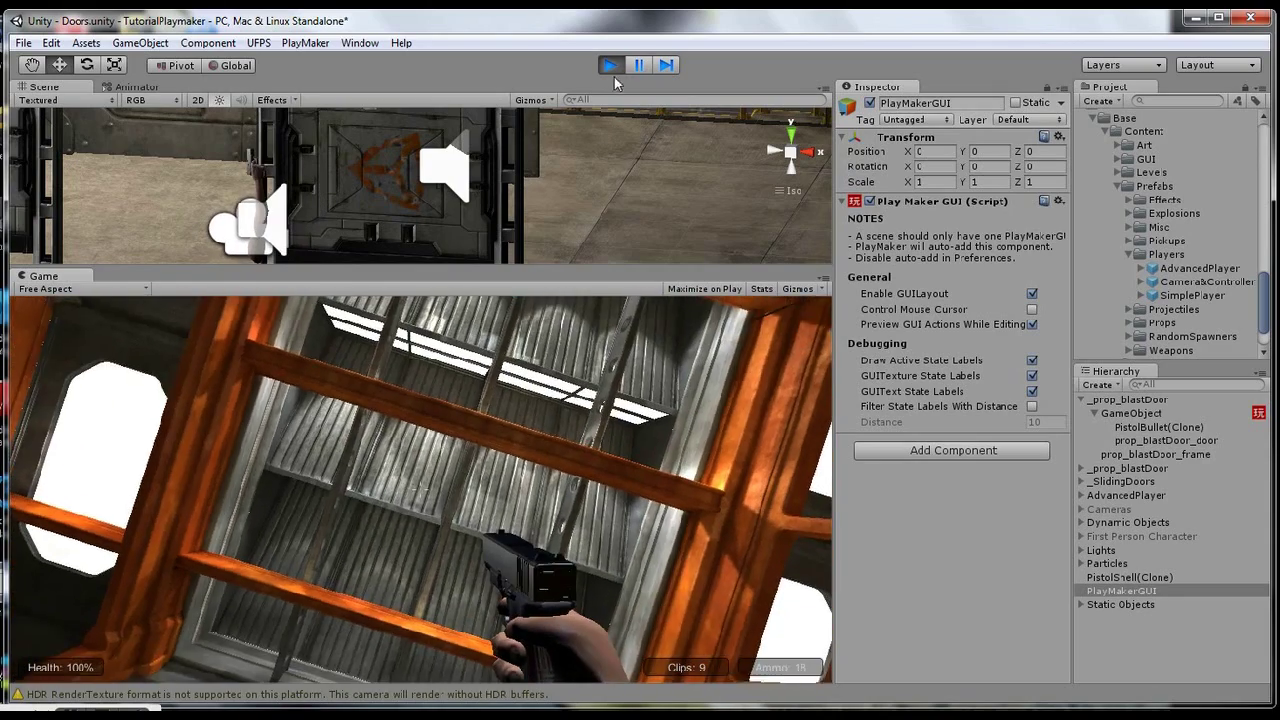
{"action": "left_click", "coordinate": [610, 65]}
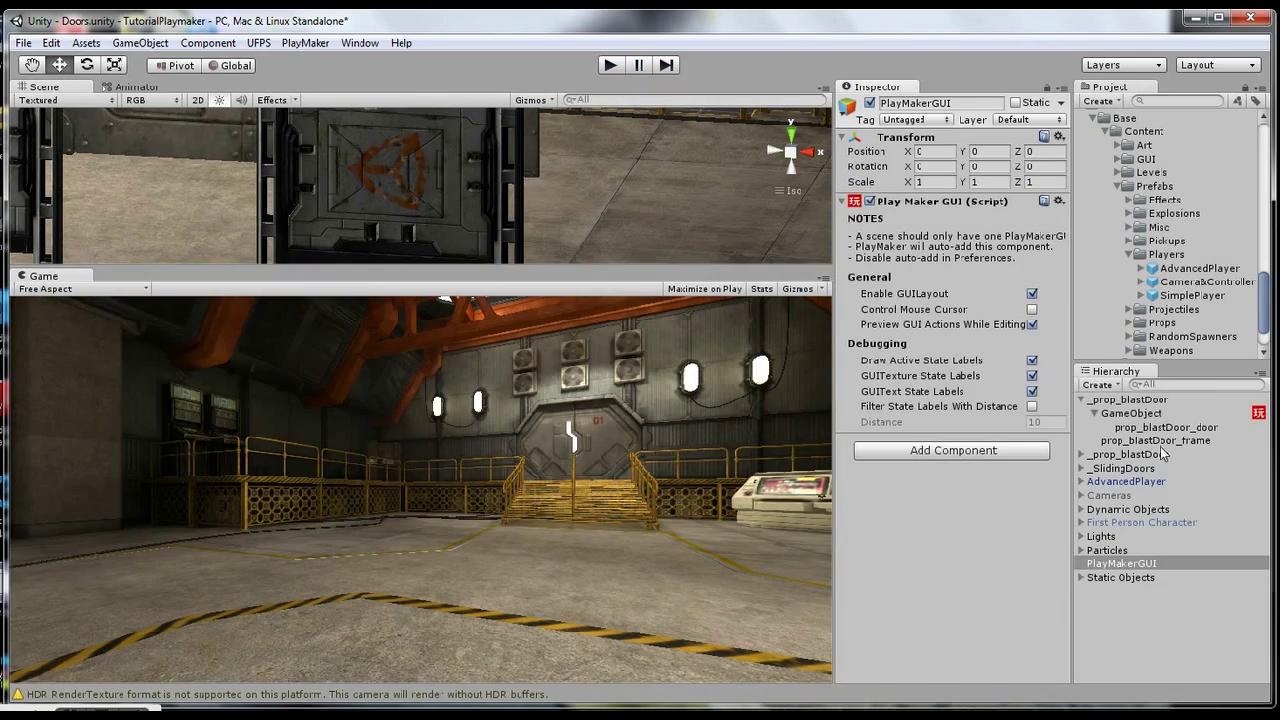
- Open the FSM of the first blast door's GameObject in the PlayMaker editor and select its Waiting state
{"action": "left_click", "coordinate": [1166, 414]}
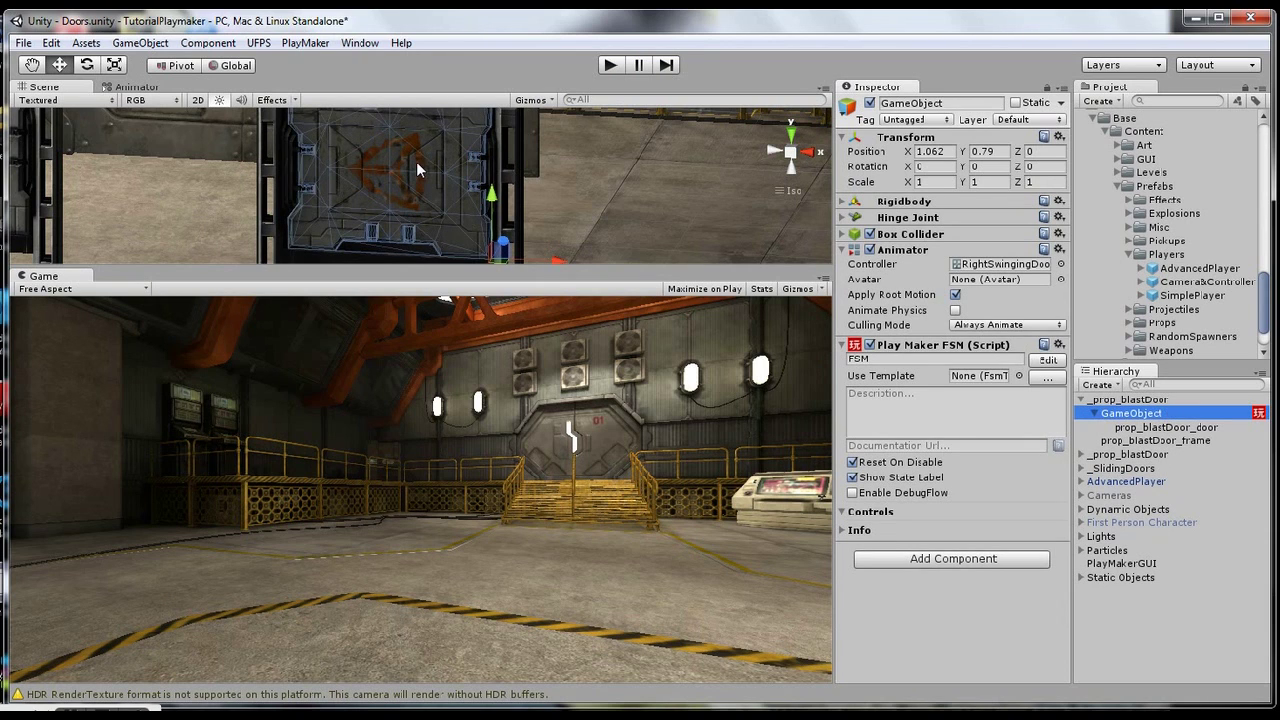
{"action": "left_click", "coordinate": [304, 43]}
{"action": "left_click", "coordinate": [262, 62]}
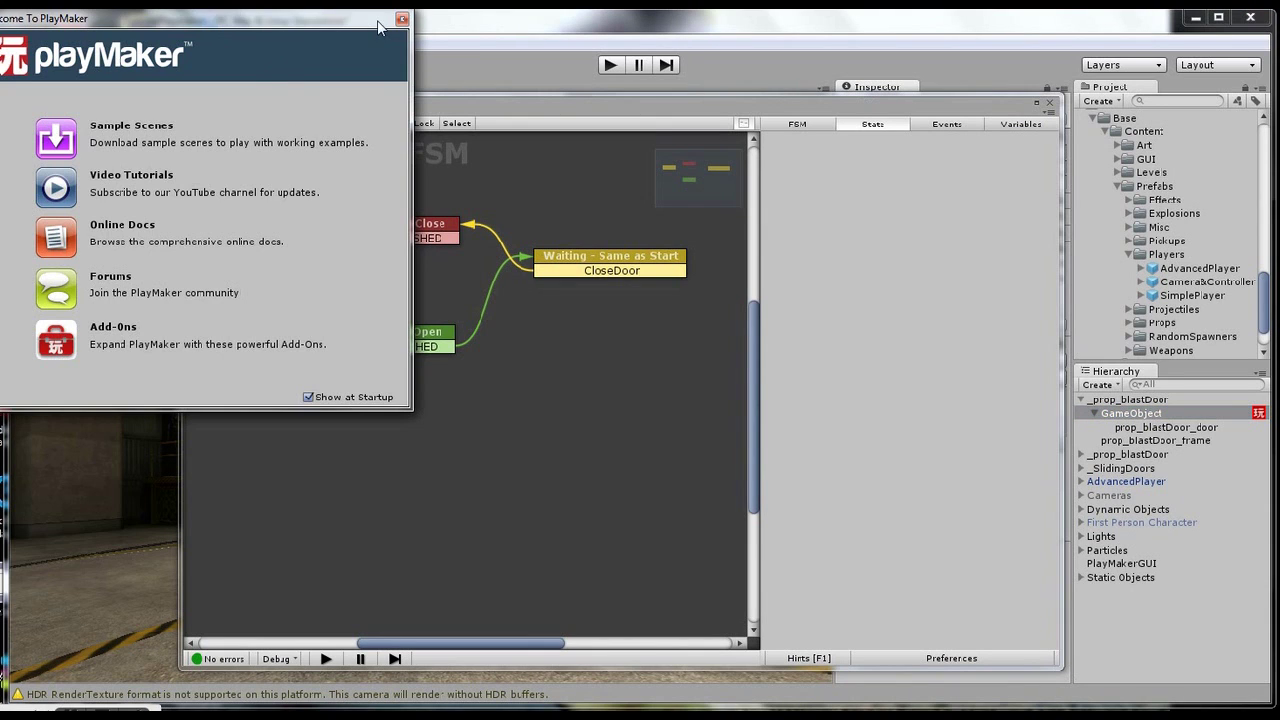
{"action": "left_click", "coordinate": [401, 19]}
{"action": "left_click", "coordinate": [286, 258]}
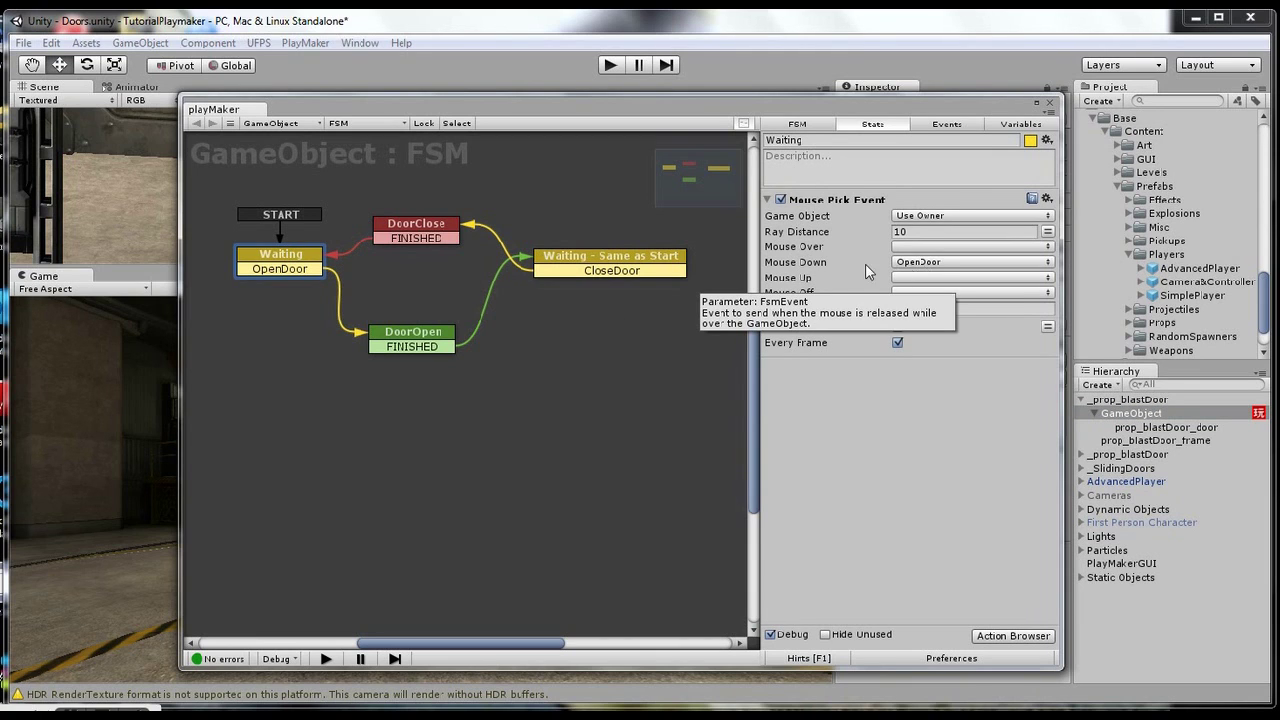
- In the Waiting state's Mouse Pick Event, clear the Mouse Down event and assign OpenDoor to Mouse Over
{"action": "left_click", "coordinate": [938, 266]}
{"action": "left_click", "coordinate": [935, 264]}
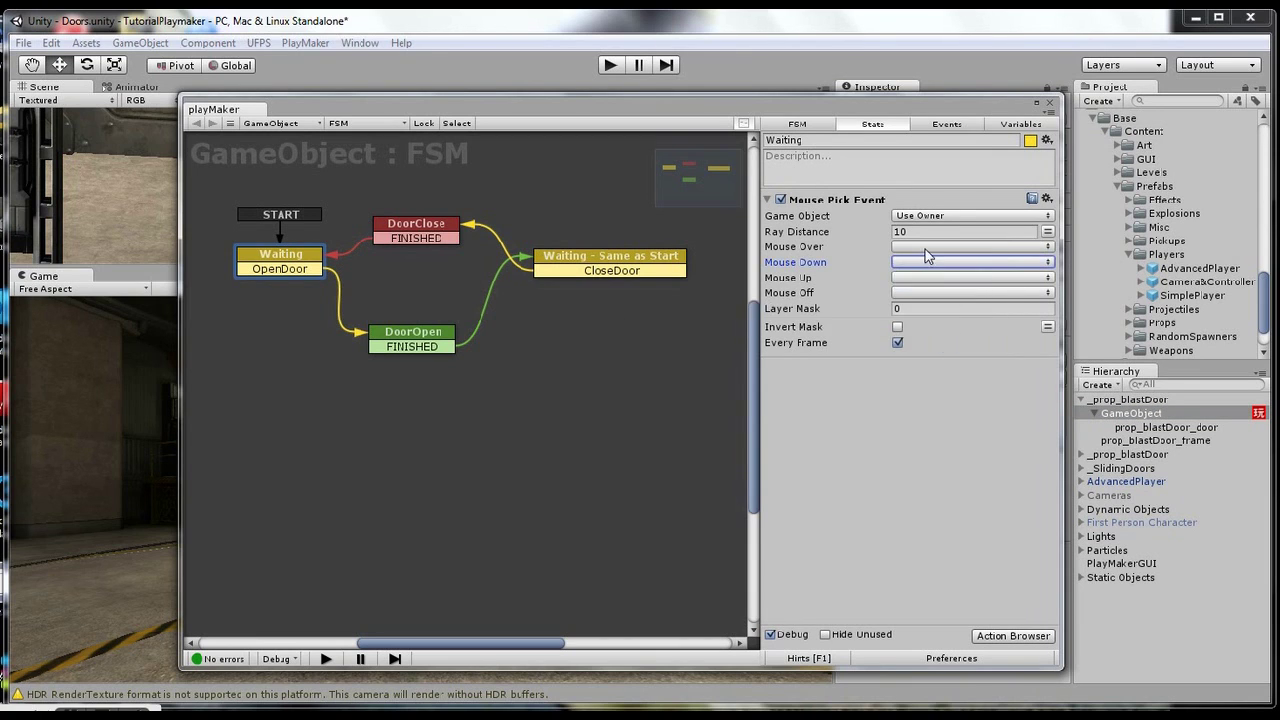
{"action": "left_click", "coordinate": [926, 258]}
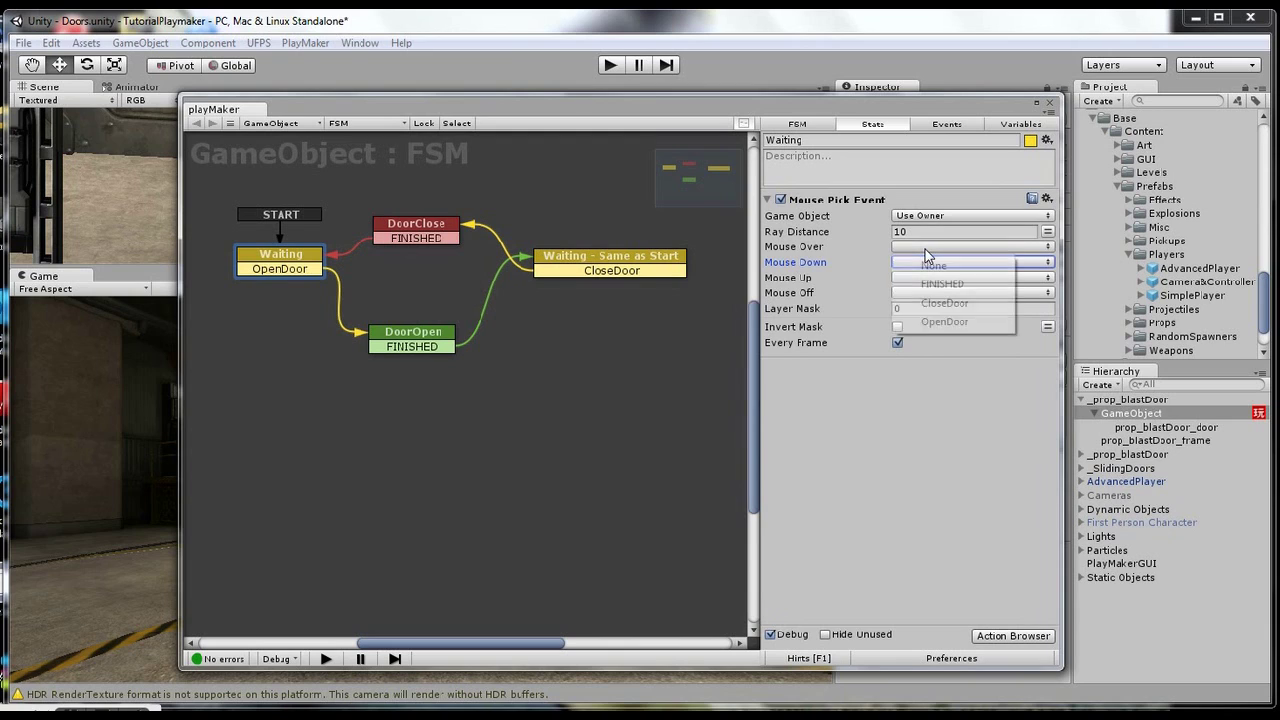
{"action": "left_click", "coordinate": [942, 322]}
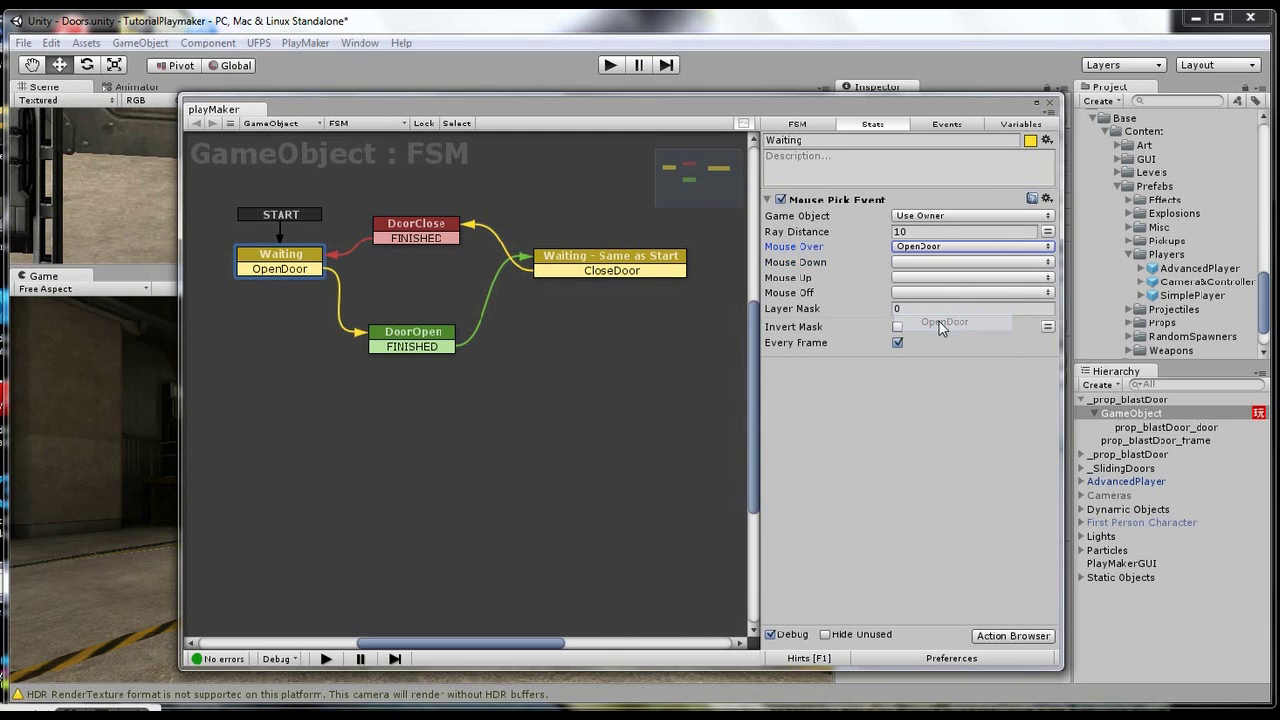
- Set the Ray Distance of the Waiting state's Mouse Pick Event to 5
{"action": "left_click", "coordinate": [918, 232]}
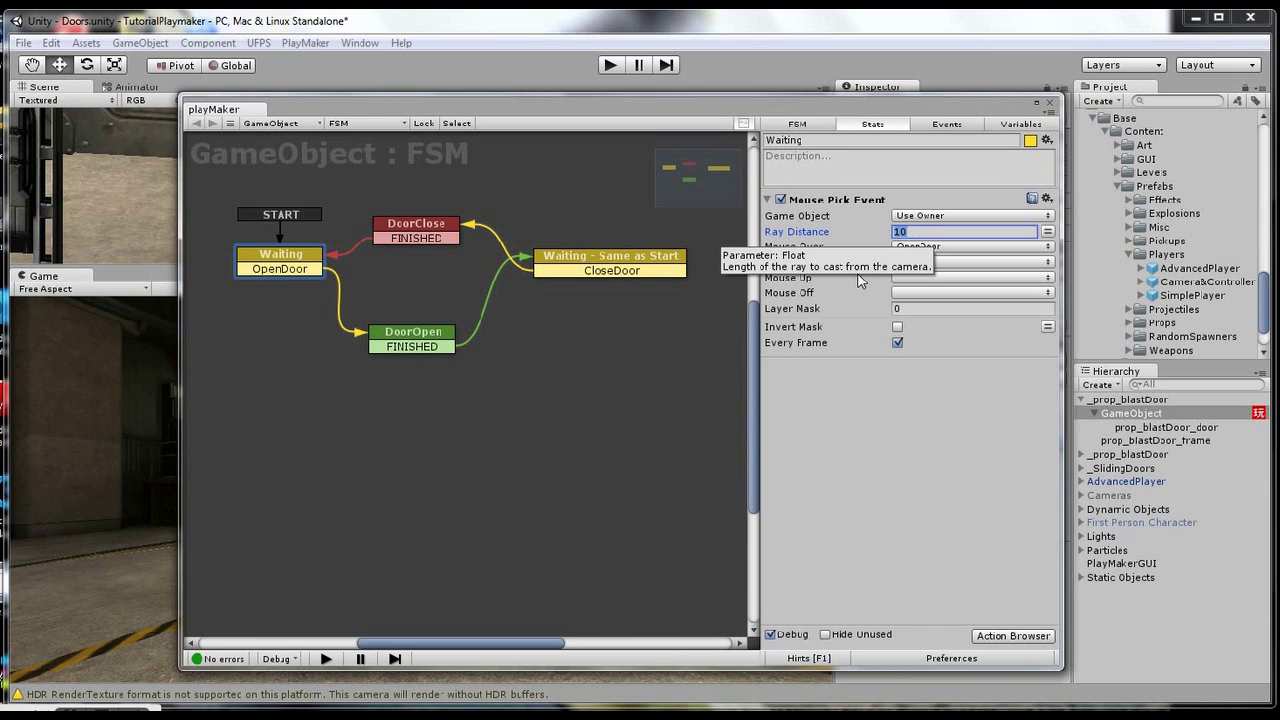
{"action": "type", "text": "5"}
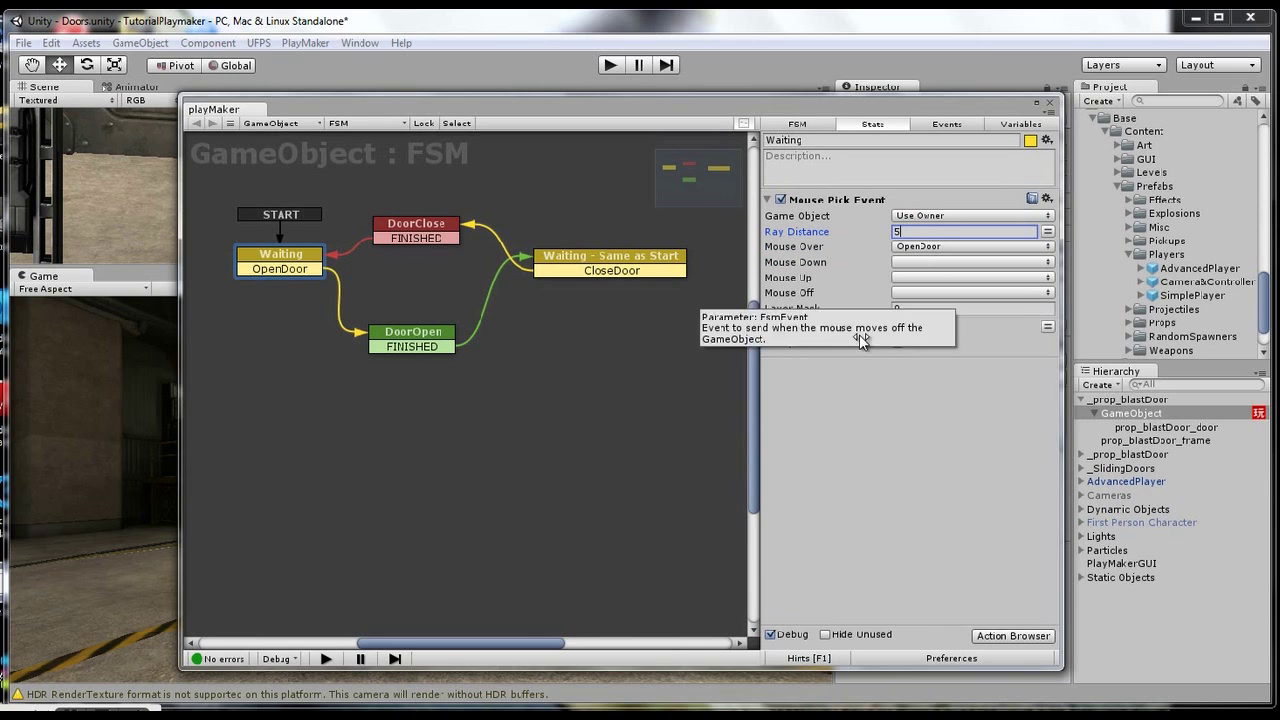
{"action": "left_click", "coordinate": [814, 452]}
- In the Waiting - Same as Start state, move the CloseDoor event from Mouse Down to Mouse Over and set Ray Distance to 5
{"action": "left_click", "coordinate": [428, 342]}
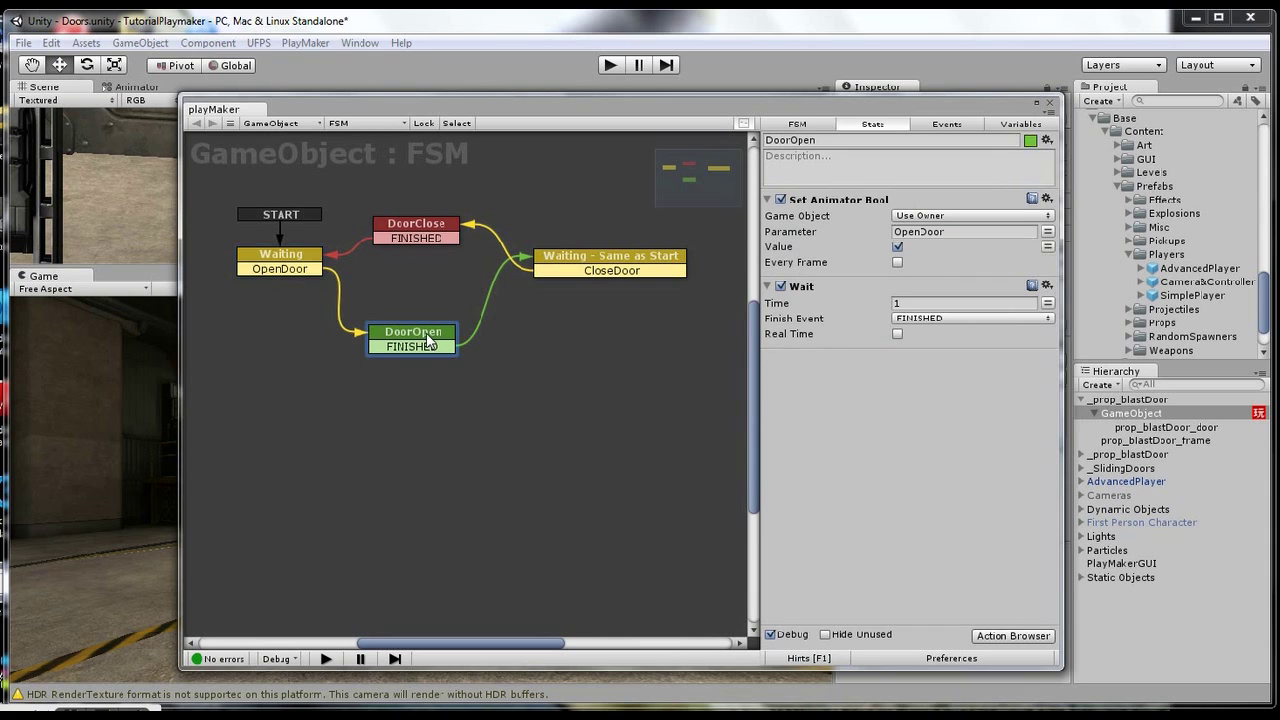
{"action": "left_click", "coordinate": [639, 262]}
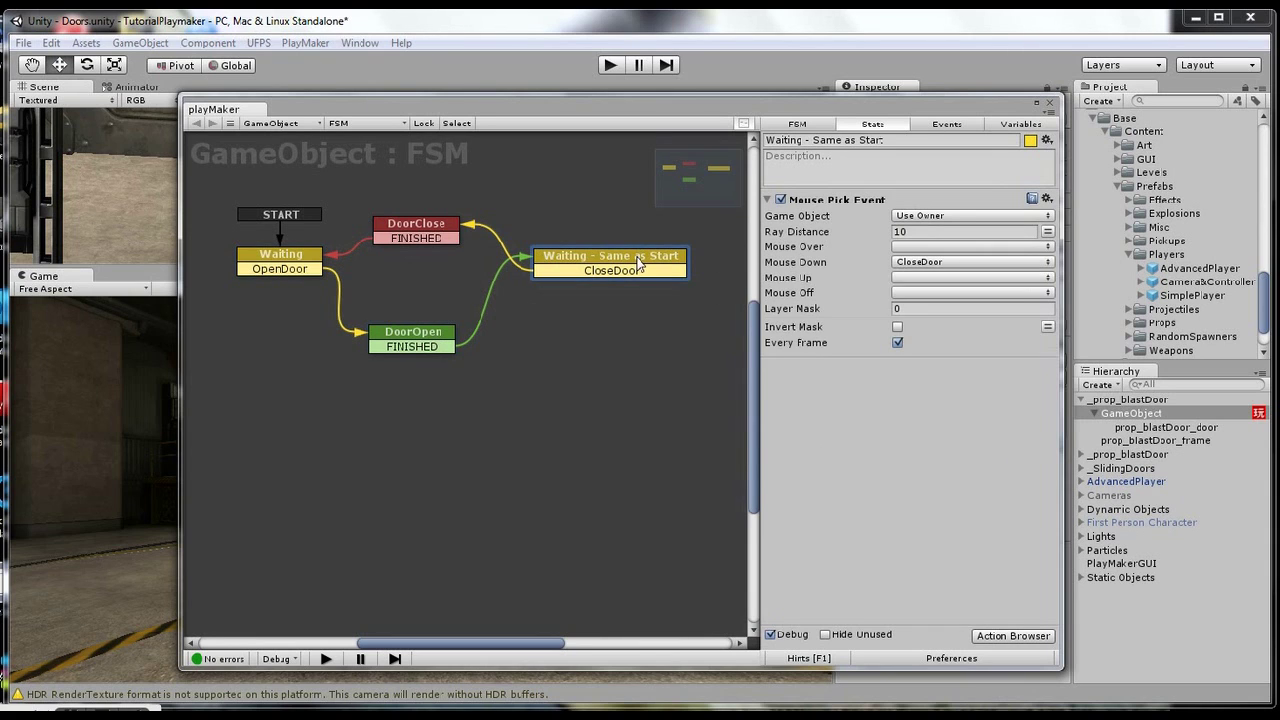
{"action": "left_click", "coordinate": [918, 265]}
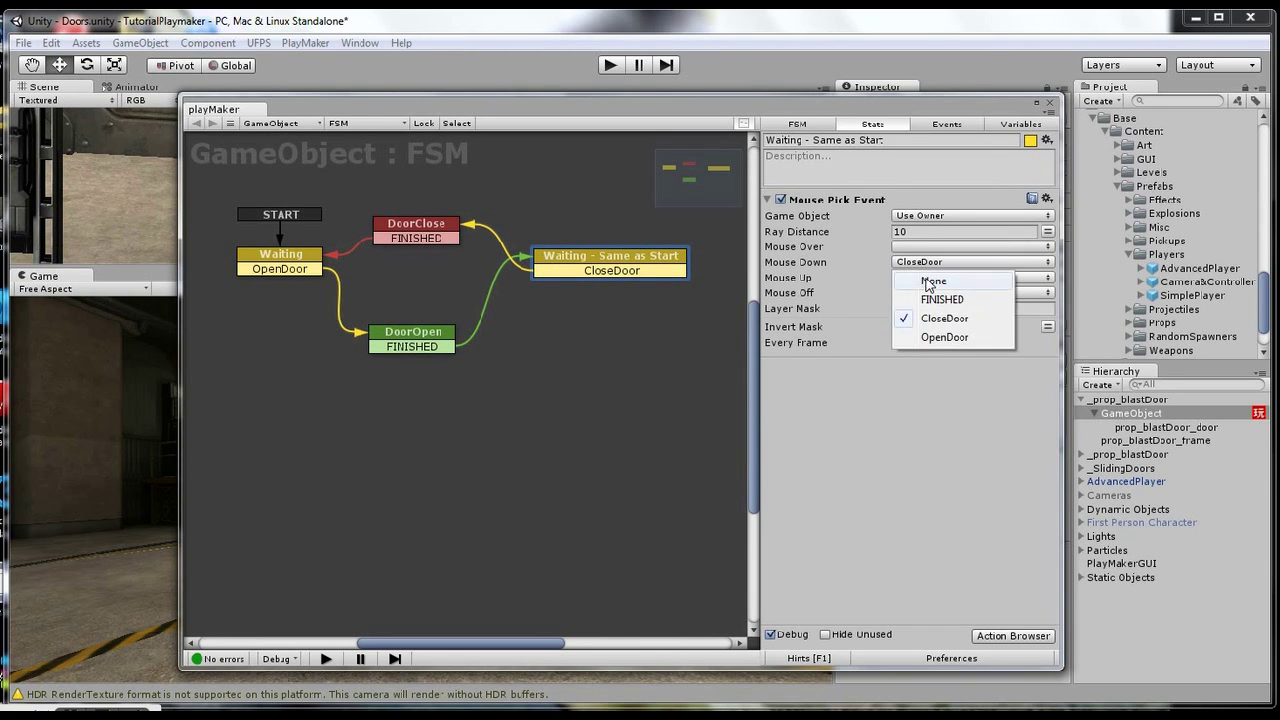
{"action": "left_click", "coordinate": [905, 278]}
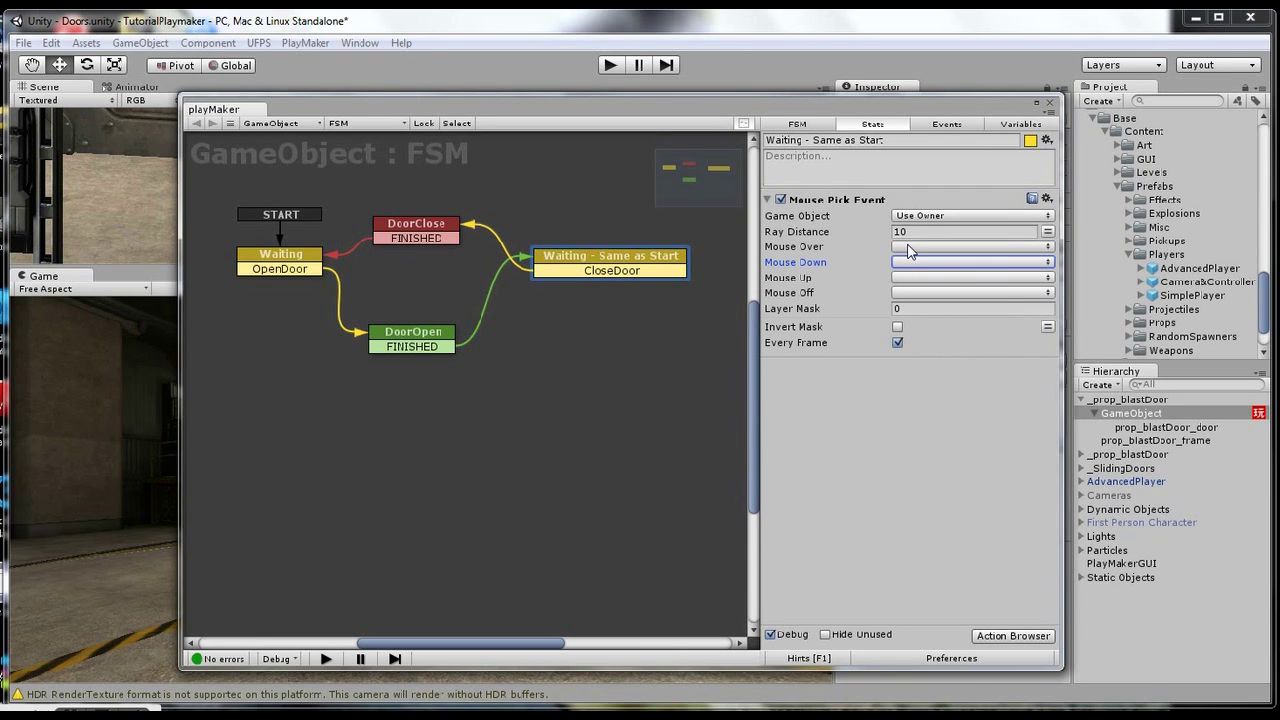
{"action": "left_click", "coordinate": [909, 247]}
{"action": "left_click", "coordinate": [931, 300]}
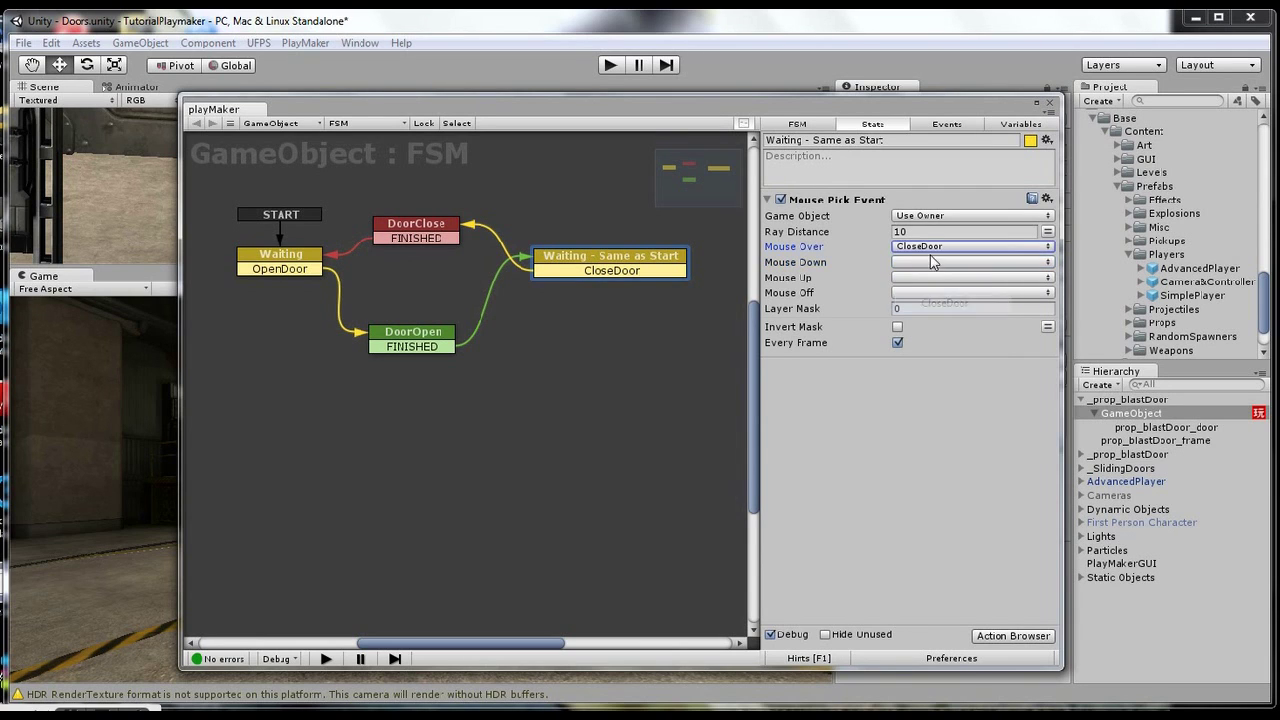
{"action": "left_click", "coordinate": [847, 236]}
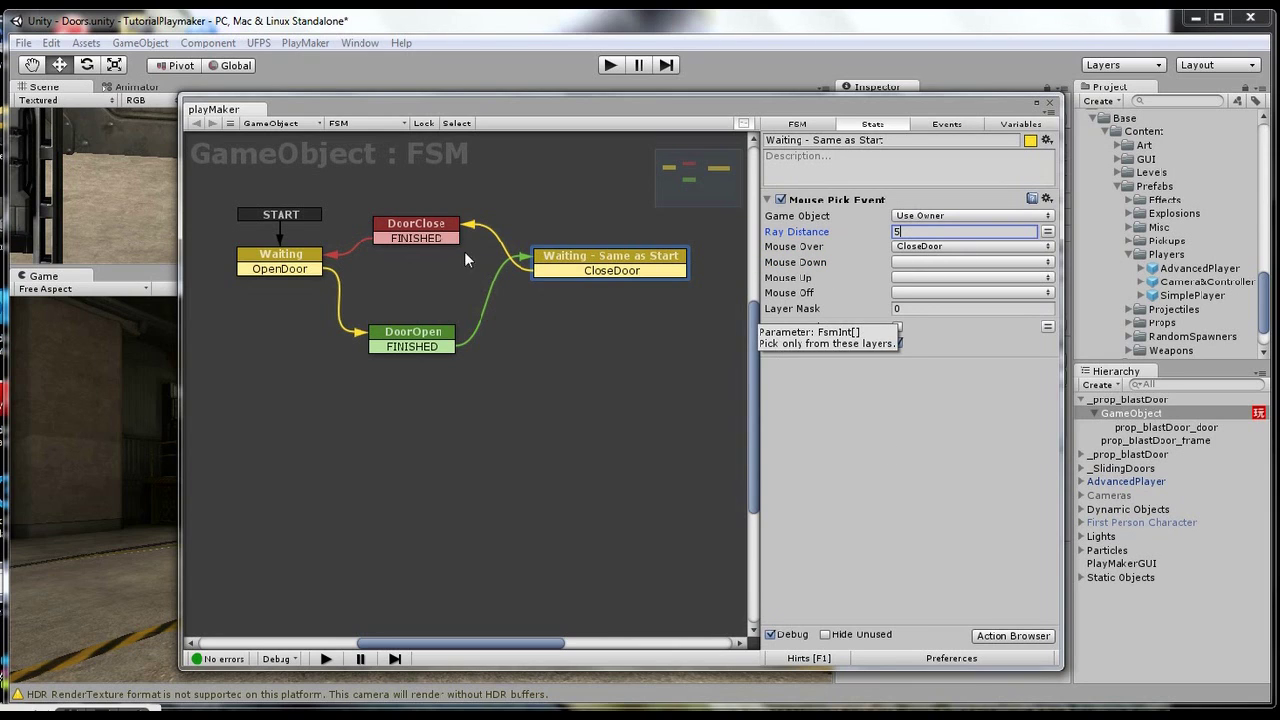
- Review the actions of the DoorClose, DoorOpen and both waiting states, and look at the state colour options
{"action": "left_click", "coordinate": [440, 229]}
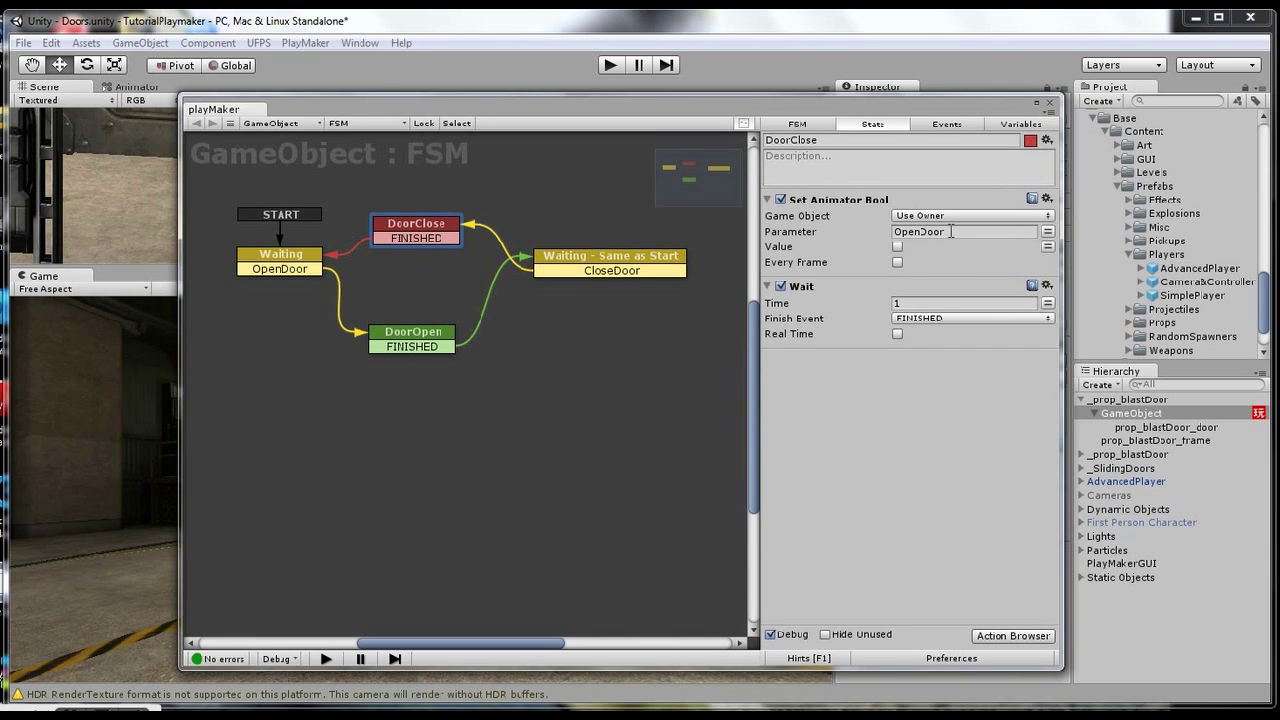
{"action": "left_click", "coordinate": [437, 337]}
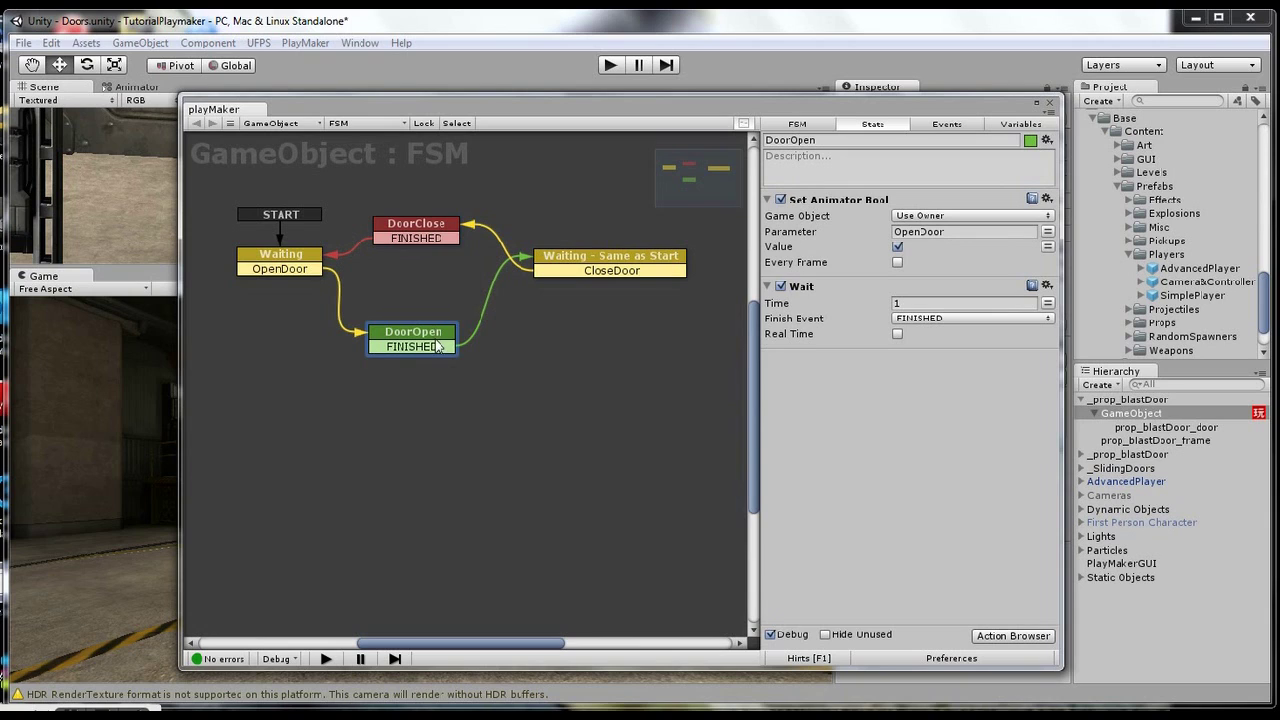
{"action": "left_click", "coordinate": [434, 230]}
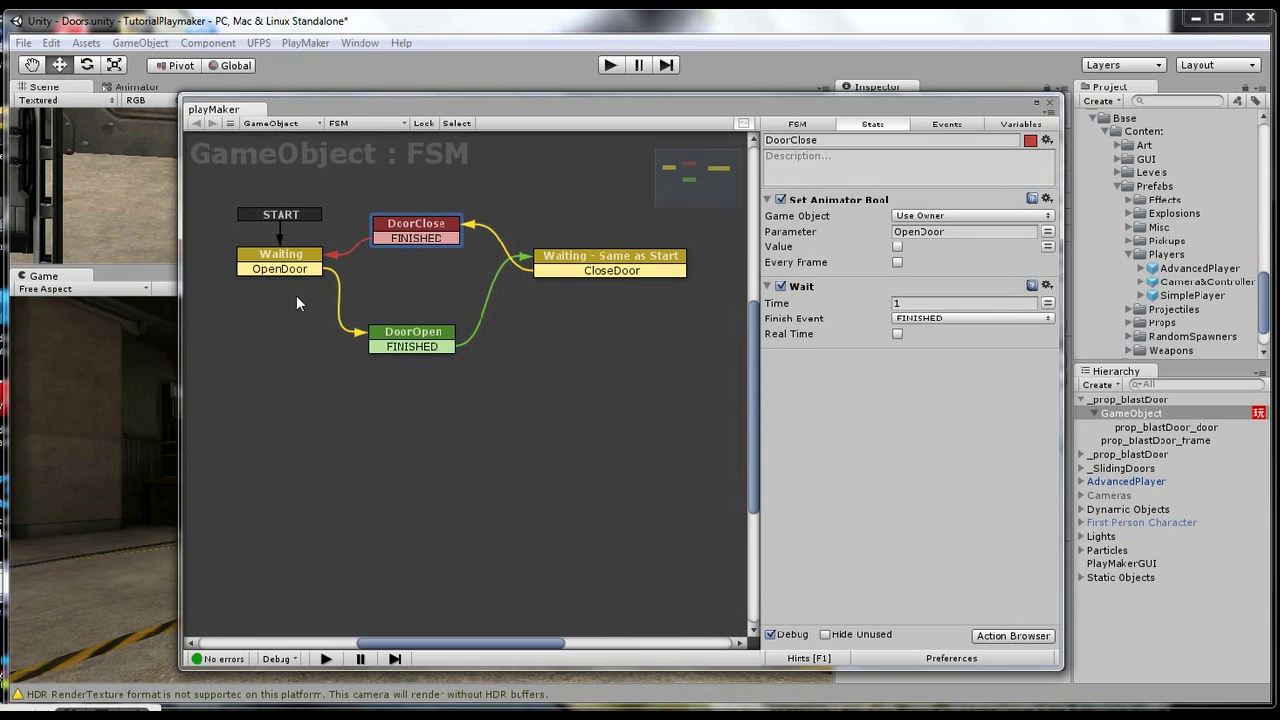
{"action": "left_click", "coordinate": [289, 261]}
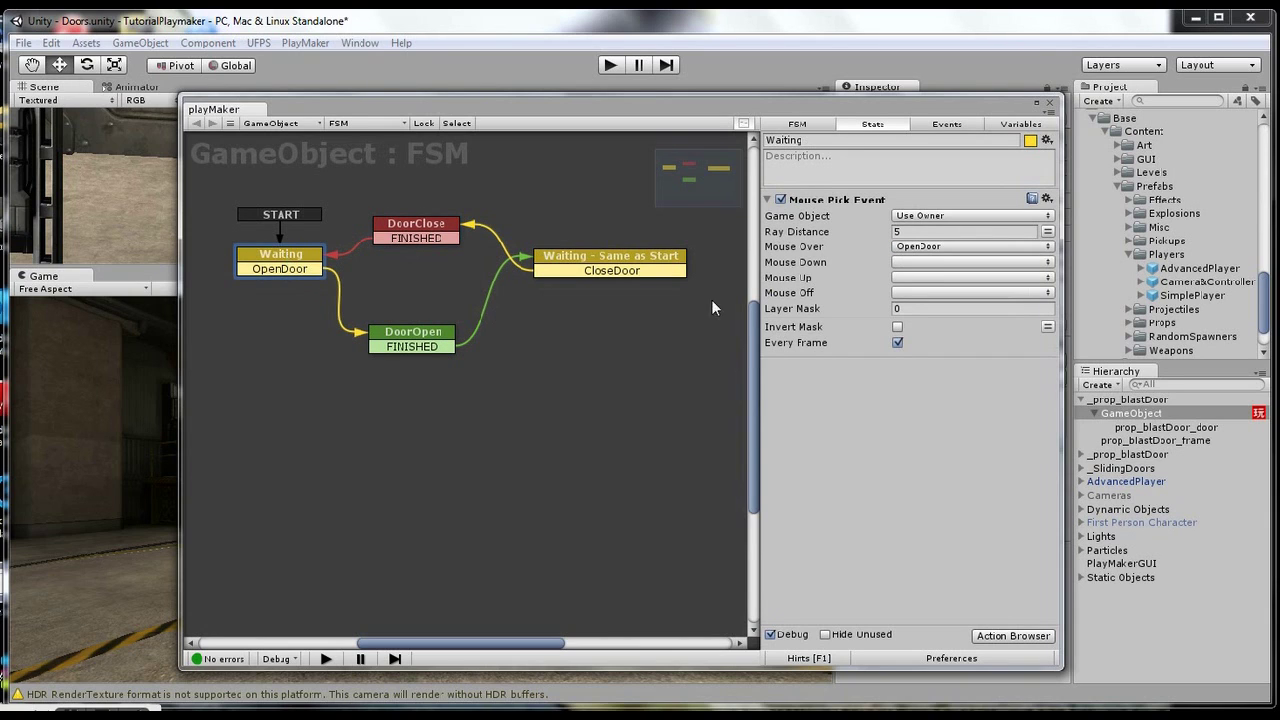
{"action": "left_click", "coordinate": [596, 263]}
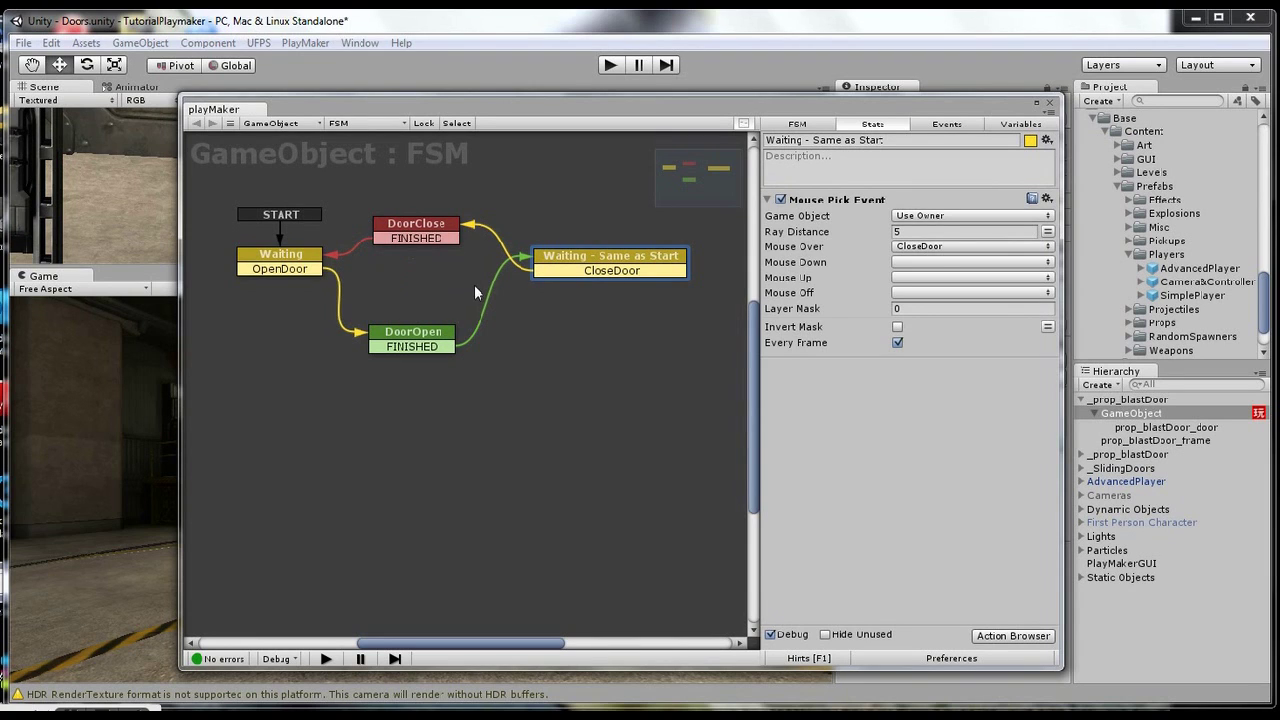
{"action": "right_click", "coordinate": [590, 261]}
{"action": "mouse_move", "coordinate": [628, 340]}
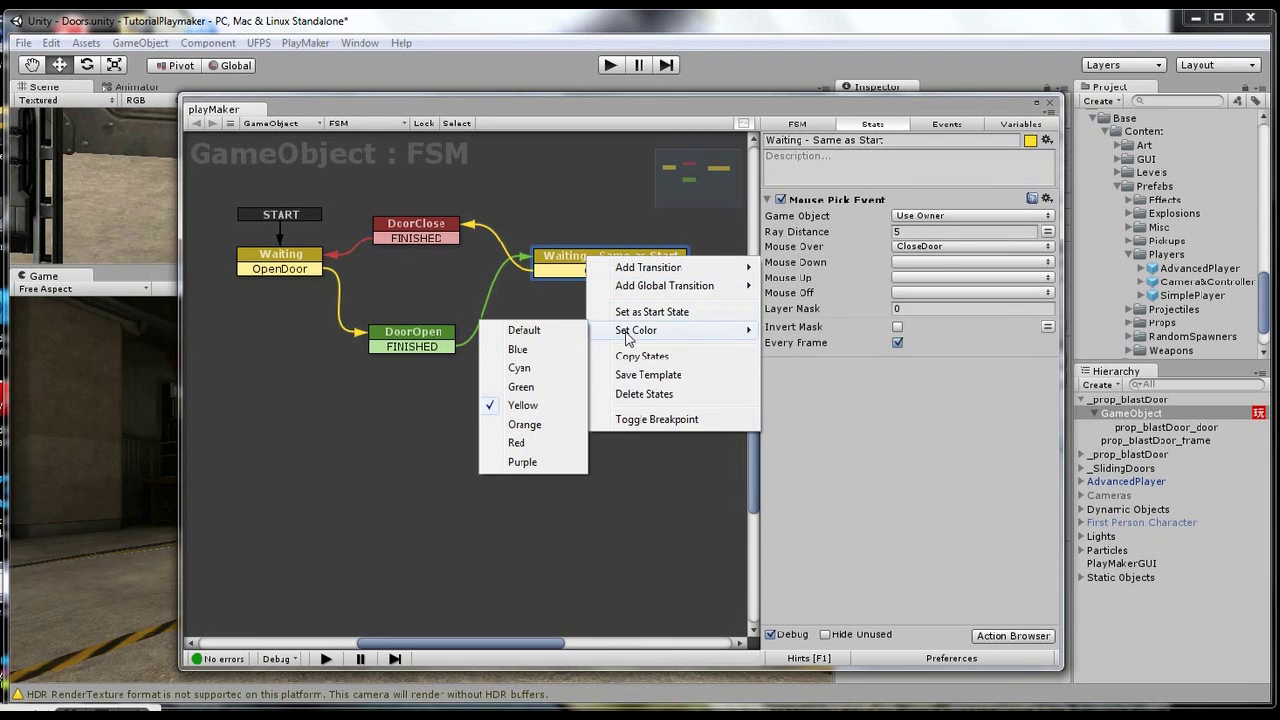
{"action": "left_click", "coordinate": [978, 459]}
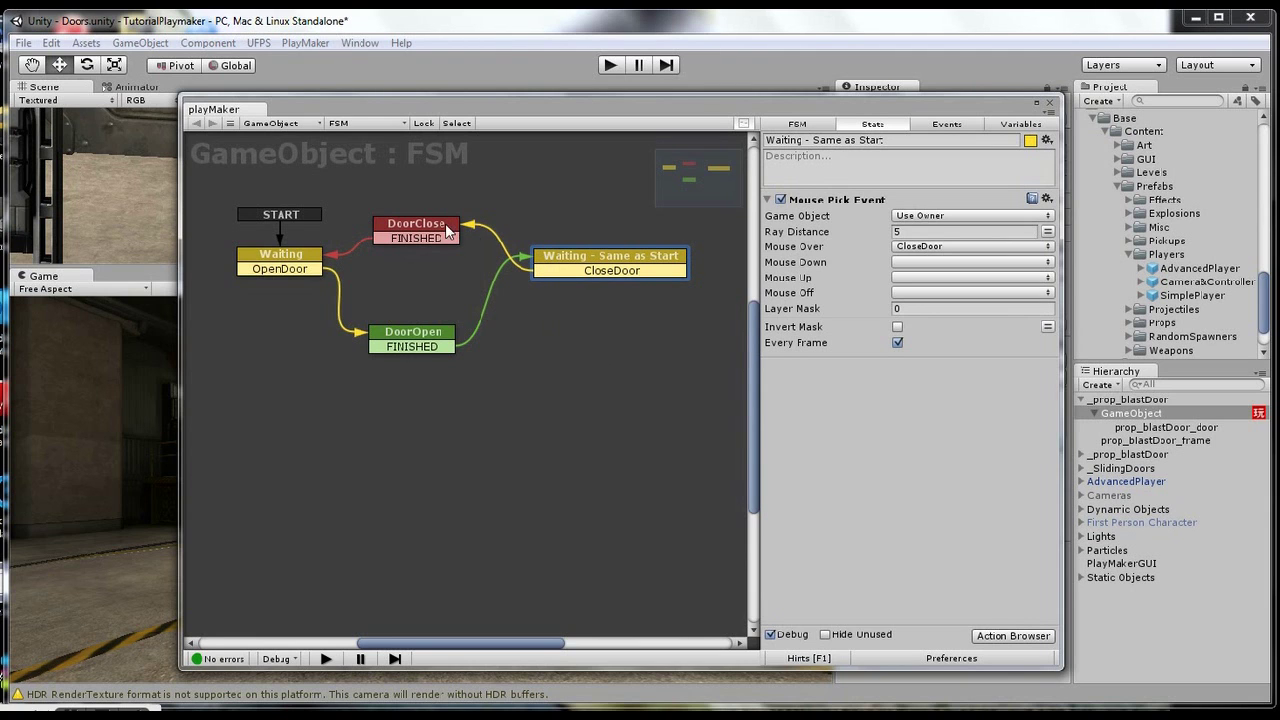
- Close the FSM editor, run the scene and equip the mace in front of the swinging door
{"action": "left_click", "coordinate": [1050, 104]}
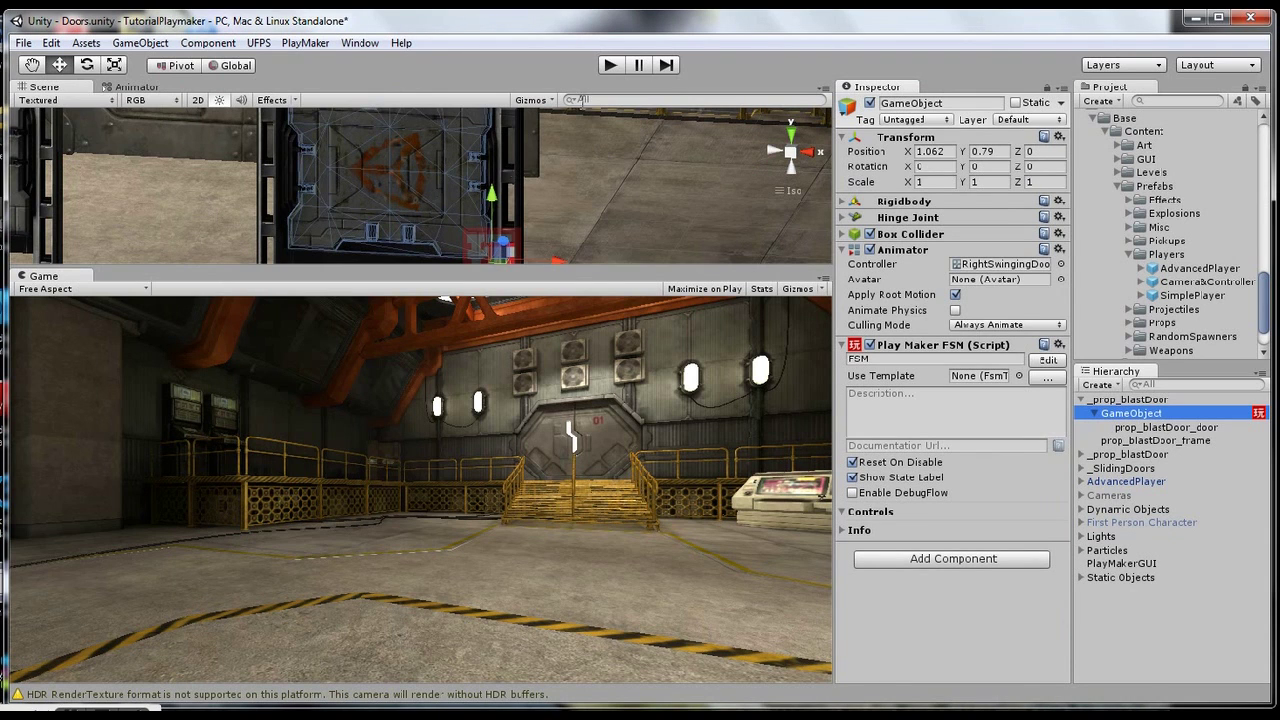
{"action": "left_click", "coordinate": [610, 65]}
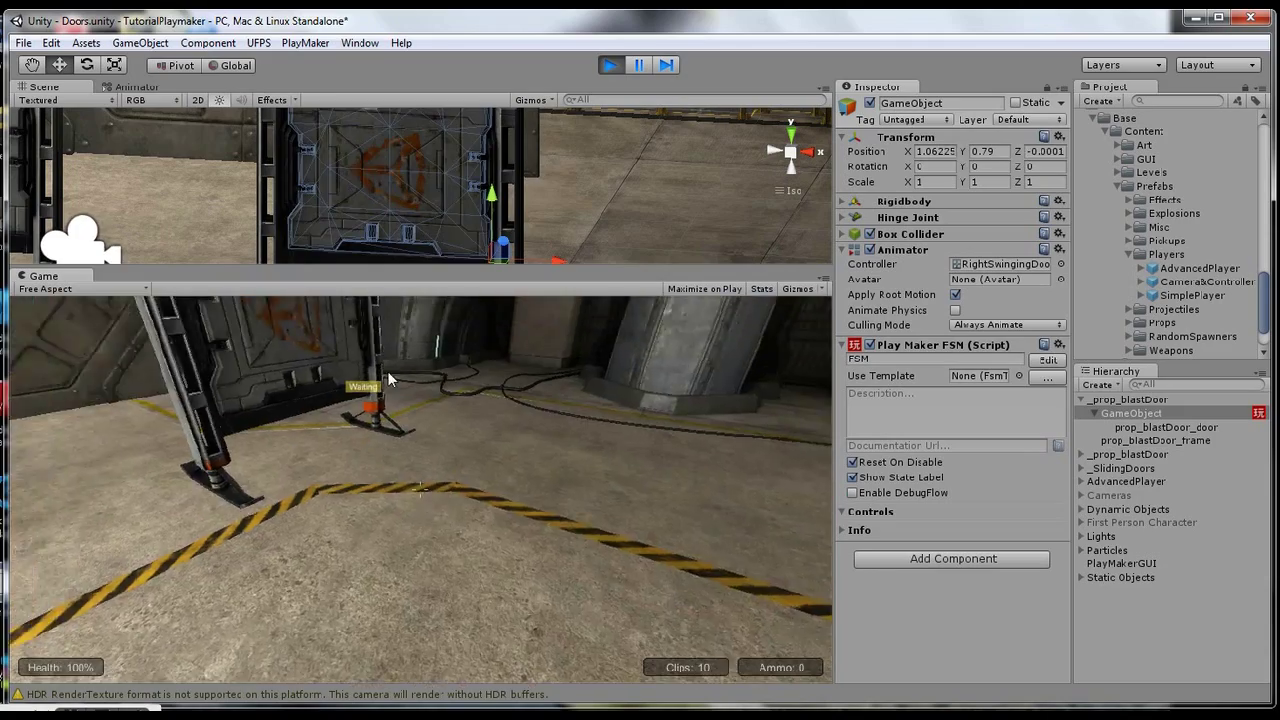
{"action": "key", "text": "s"}
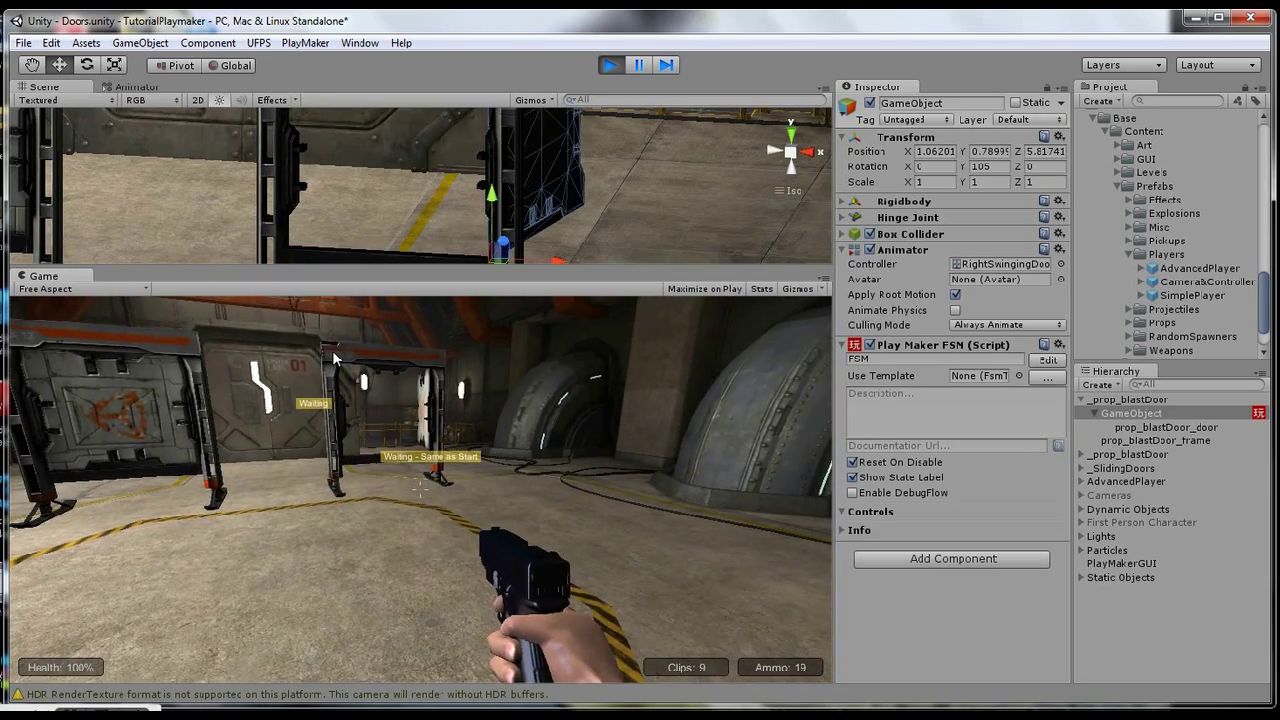
{"action": "key", "text": "e"}
- Move towards and away from the swinging door with the mace to test its Mouse Over opening and closing
{"action": "key", "text": "w"}
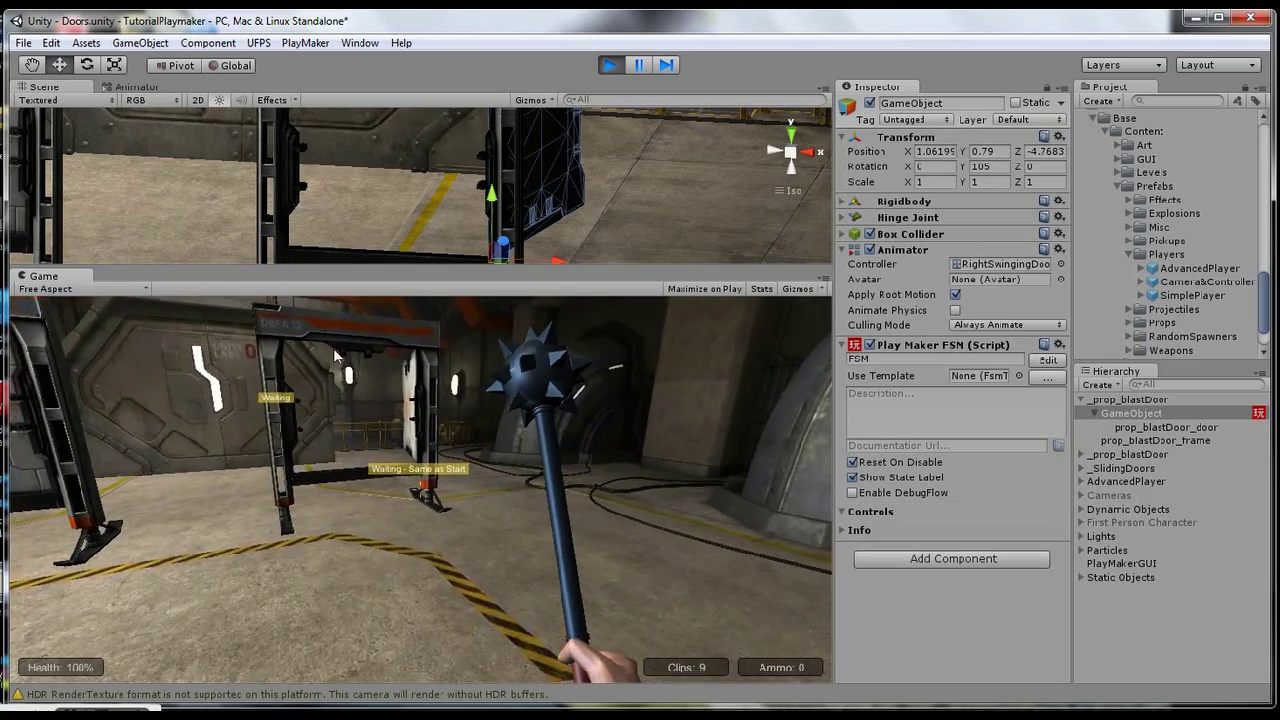
{"action": "key", "text": "w"}
{"action": "key", "text": "w"}
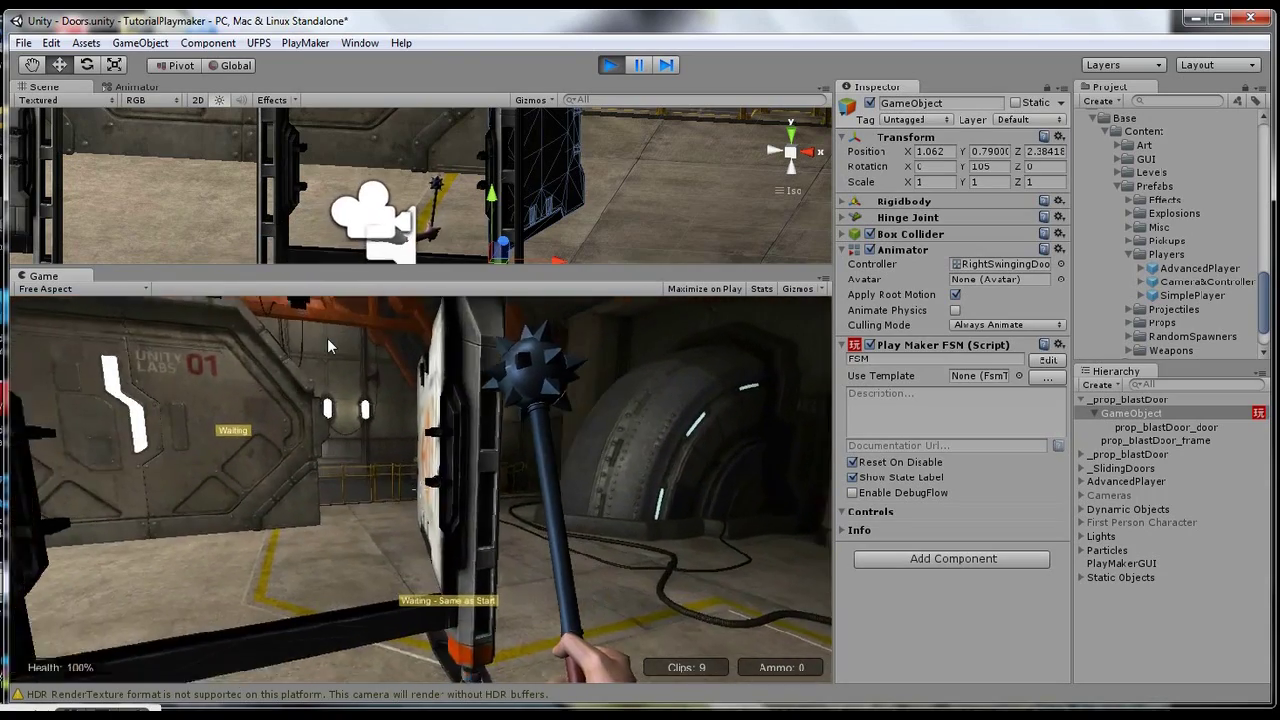
{"action": "key", "text": "s"}
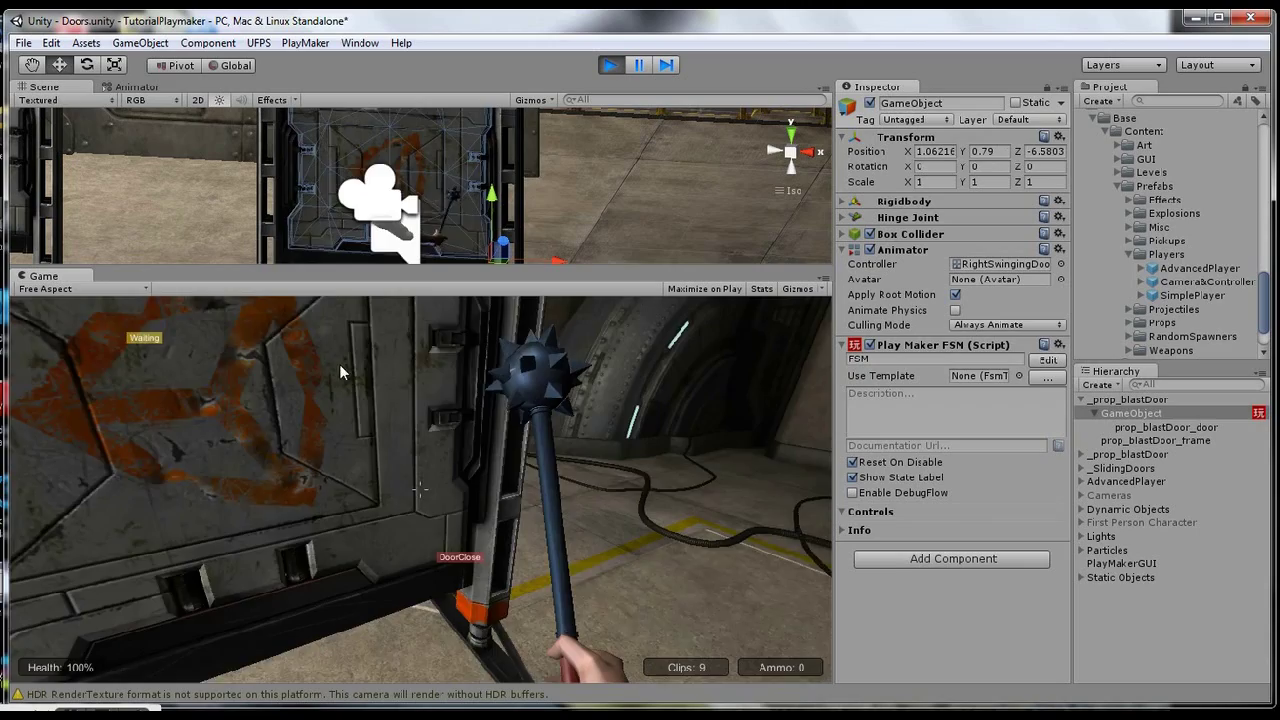
{"action": "key", "text": "w"}
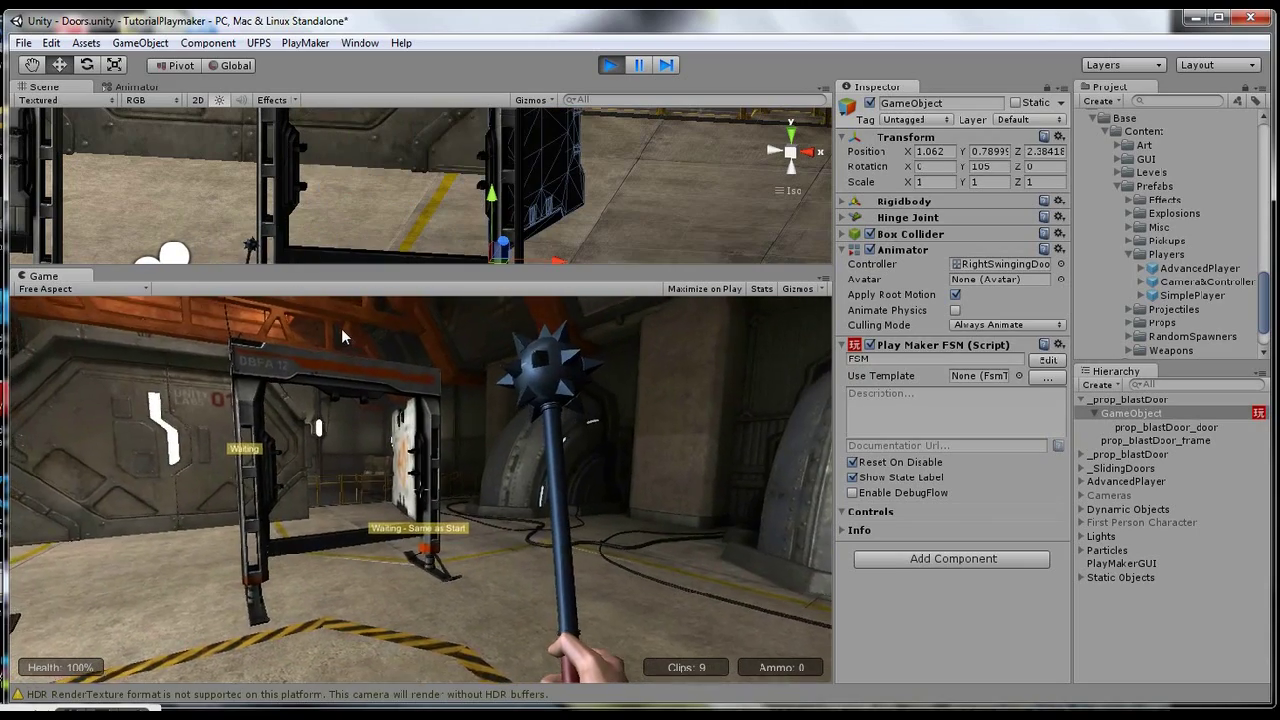
{"action": "key", "text": "w"}
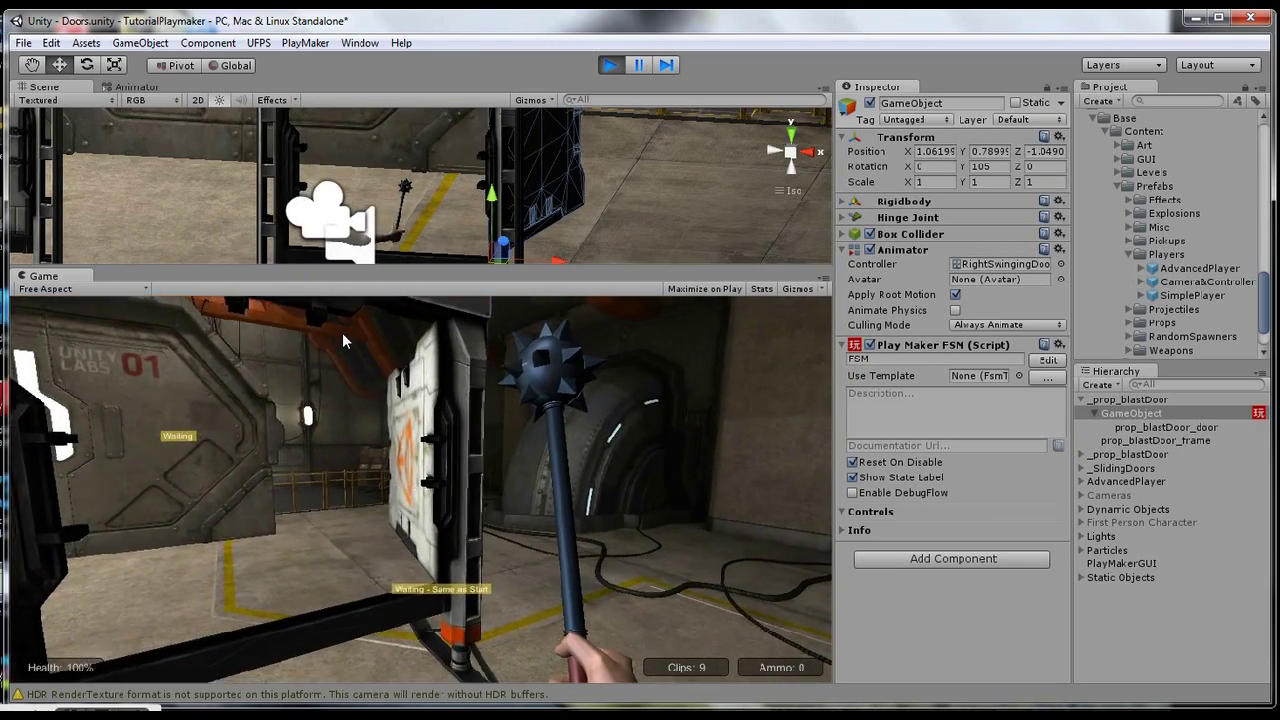
{"action": "key", "text": "w"}
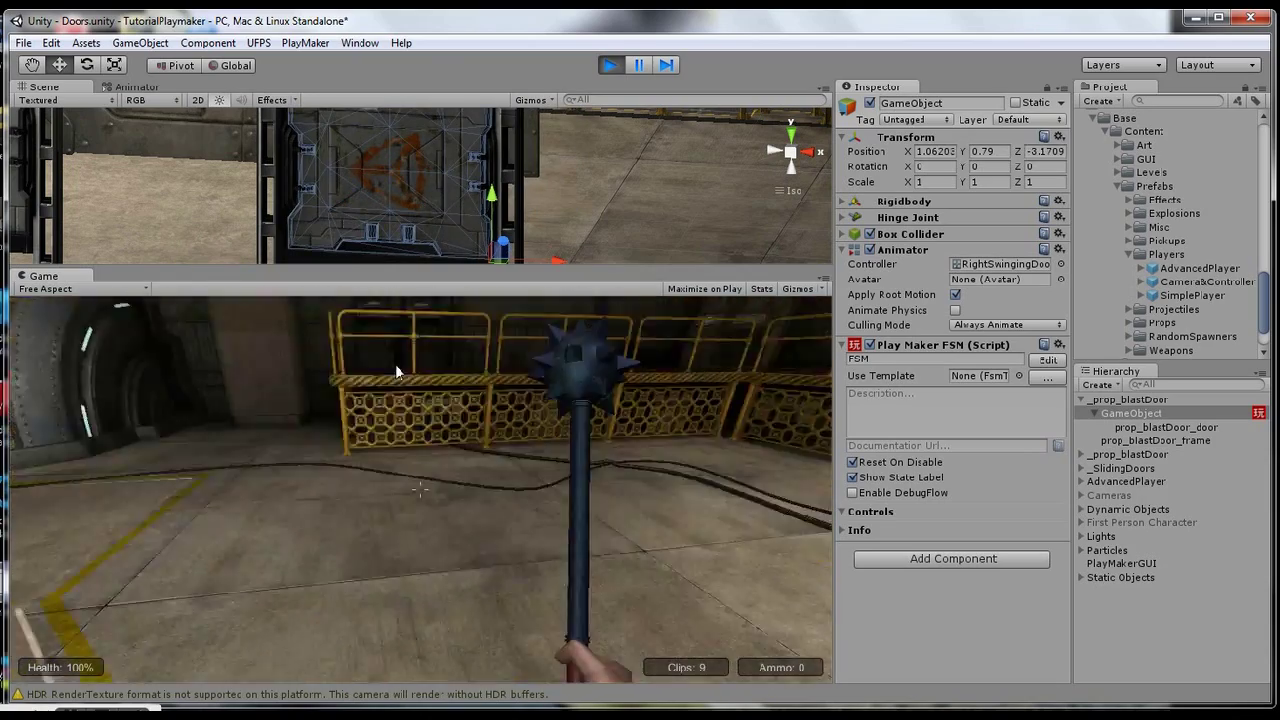
- Approach the closed swinging door again from a distance and walk through the doorway to test the proximity trigger
{"action": "key", "text": "w"}
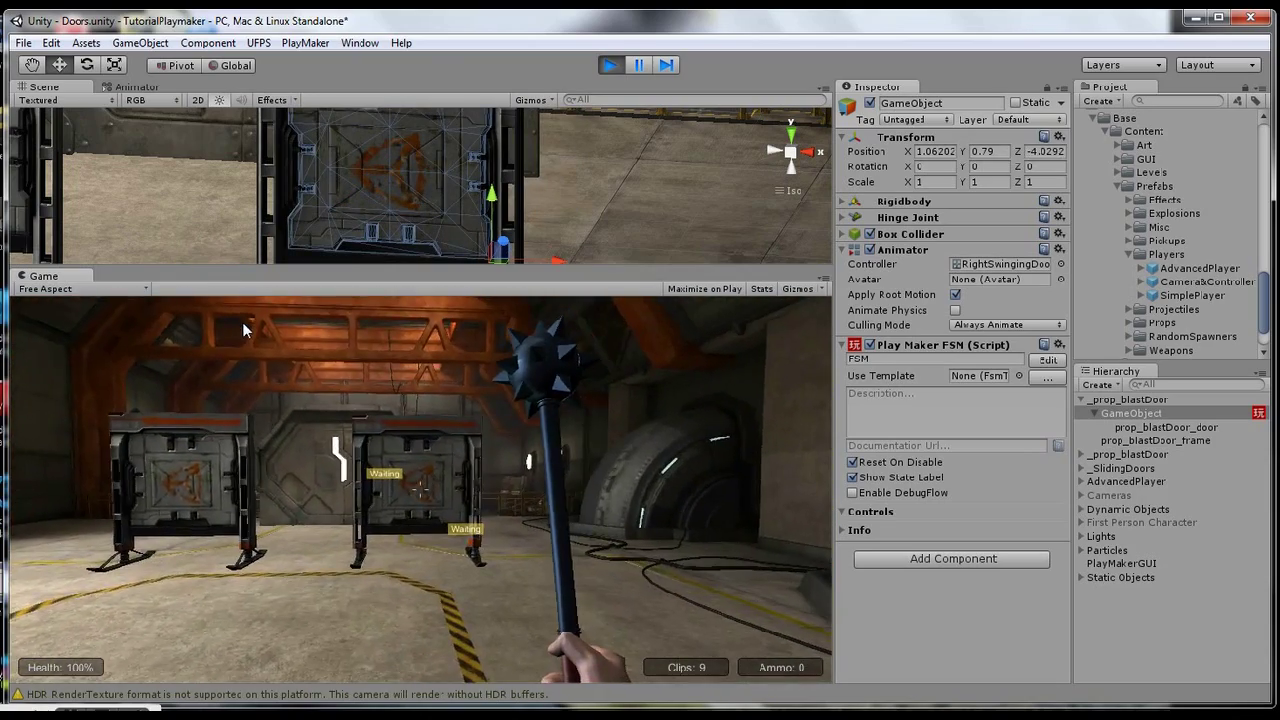
{"action": "key", "text": "w"}
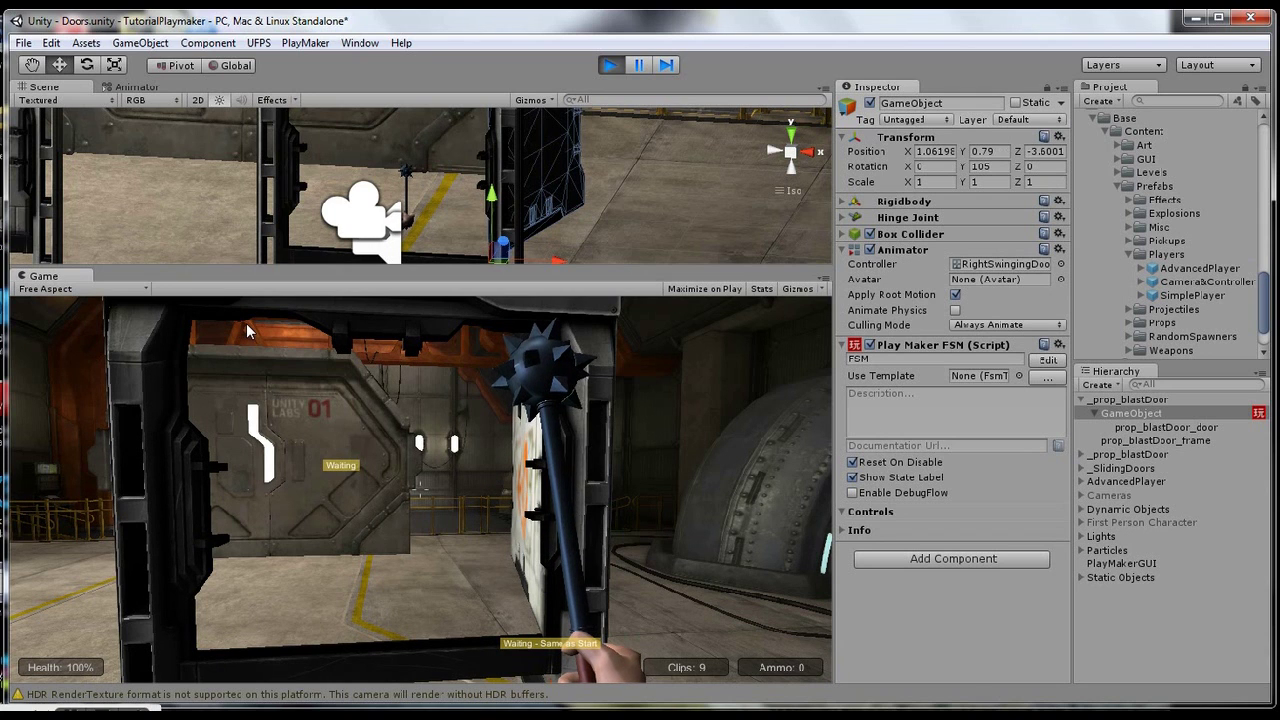
{"action": "key", "text": "w"}
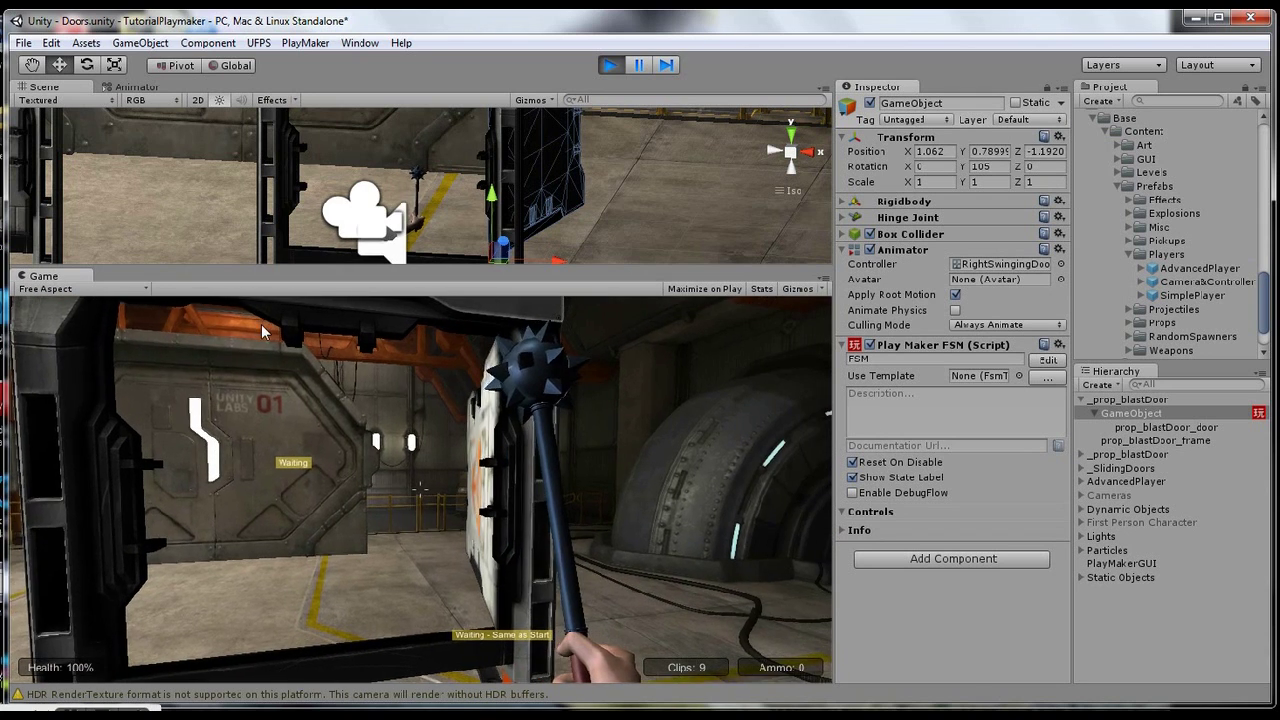
{"action": "key", "text": "w"}
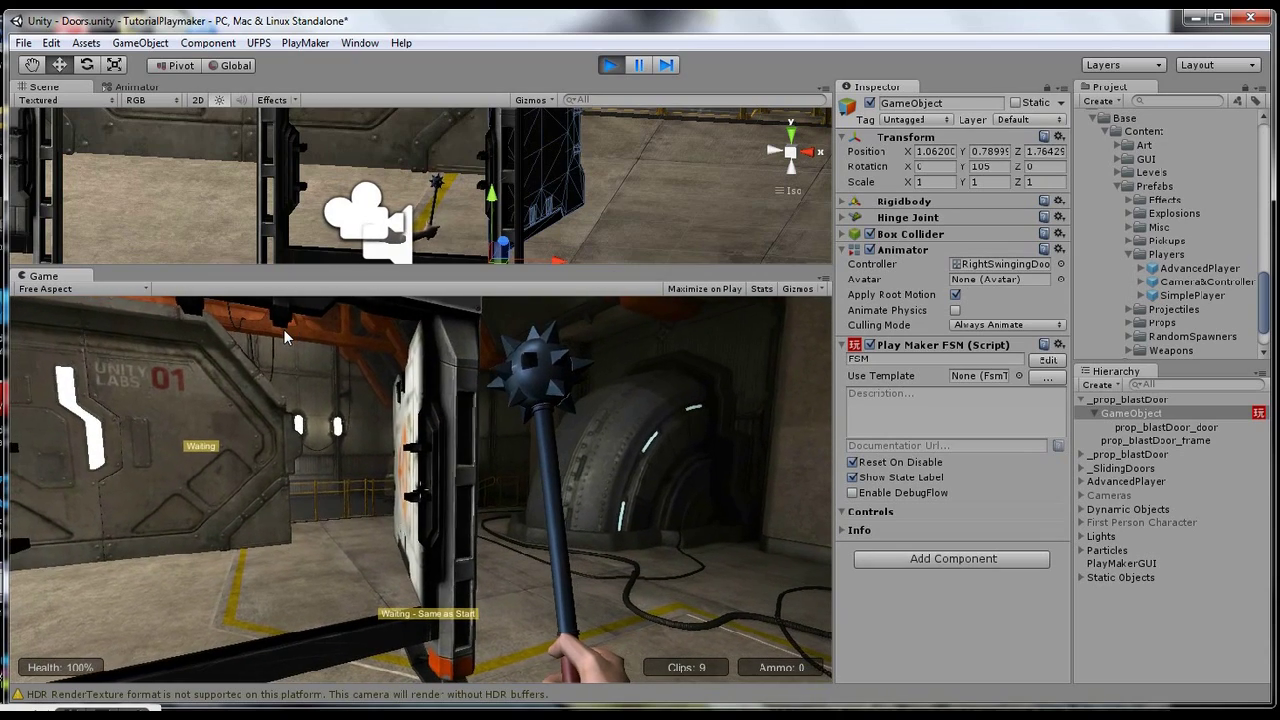
{"action": "key", "text": "w"}
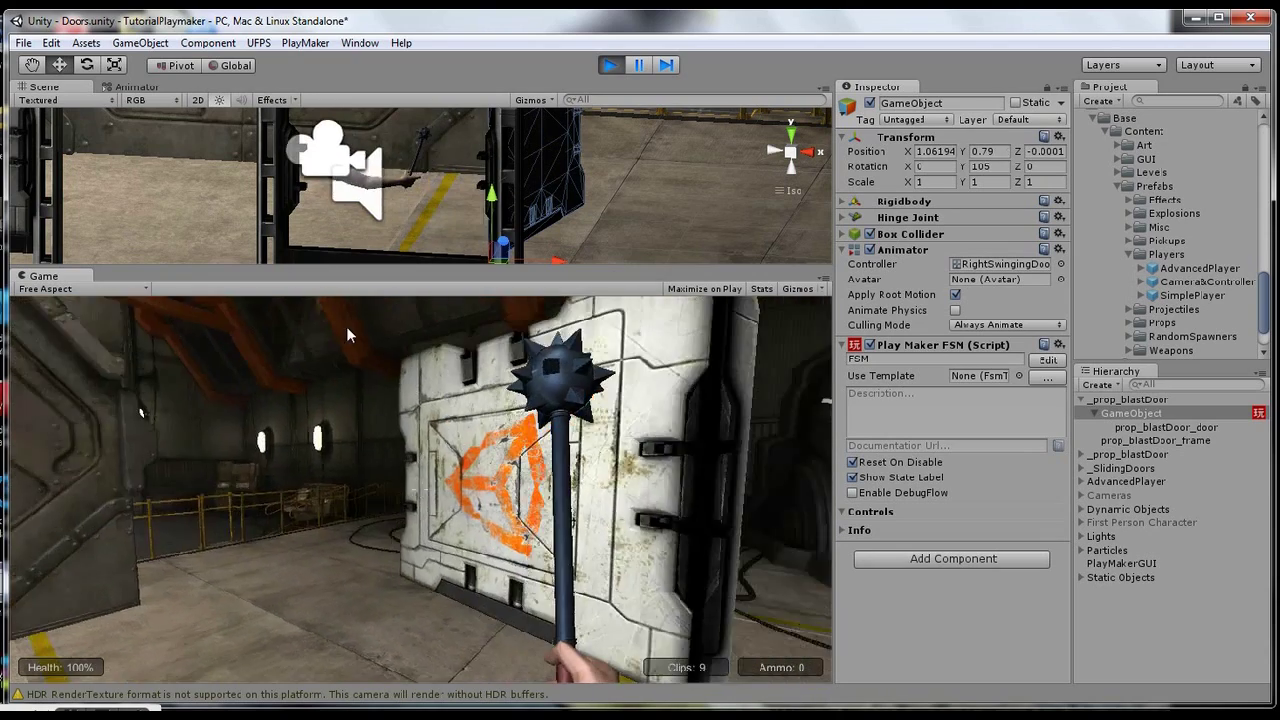
- Move away from the swinging door and walk the player up to the sliding doors to test their opening and closing
{"action": "key", "text": "w"}
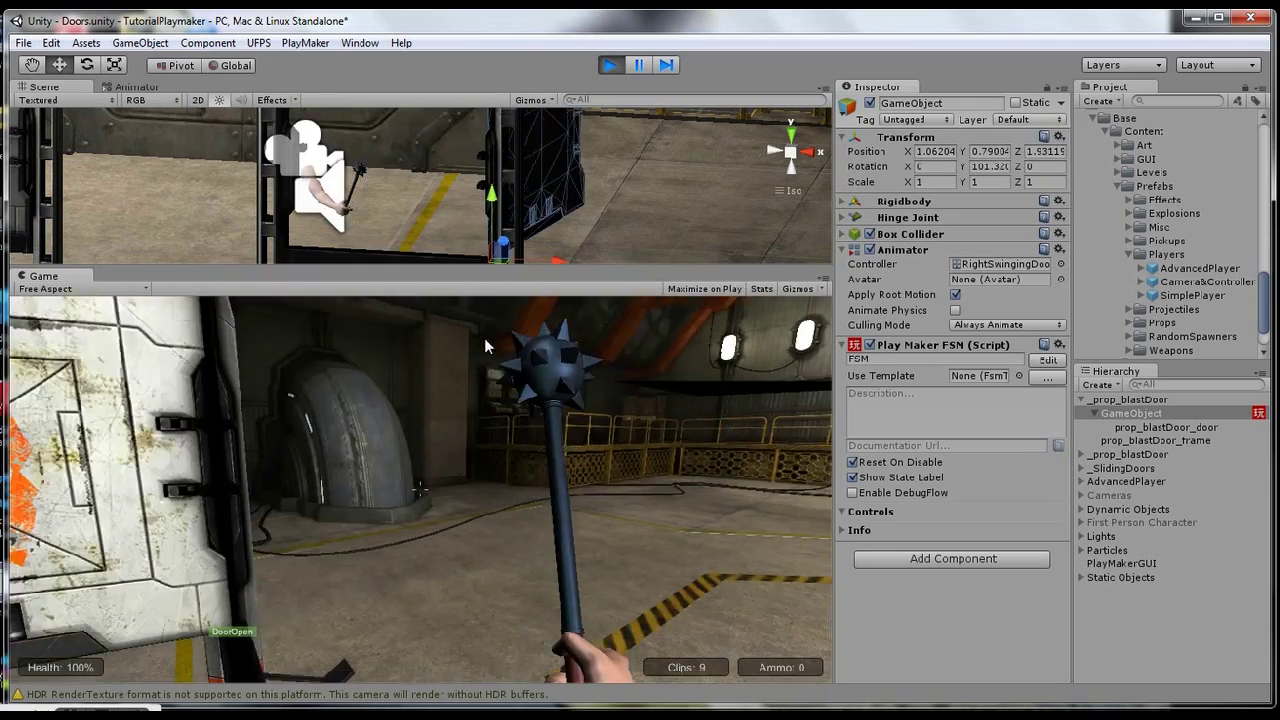
{"action": "key", "text": "s"}
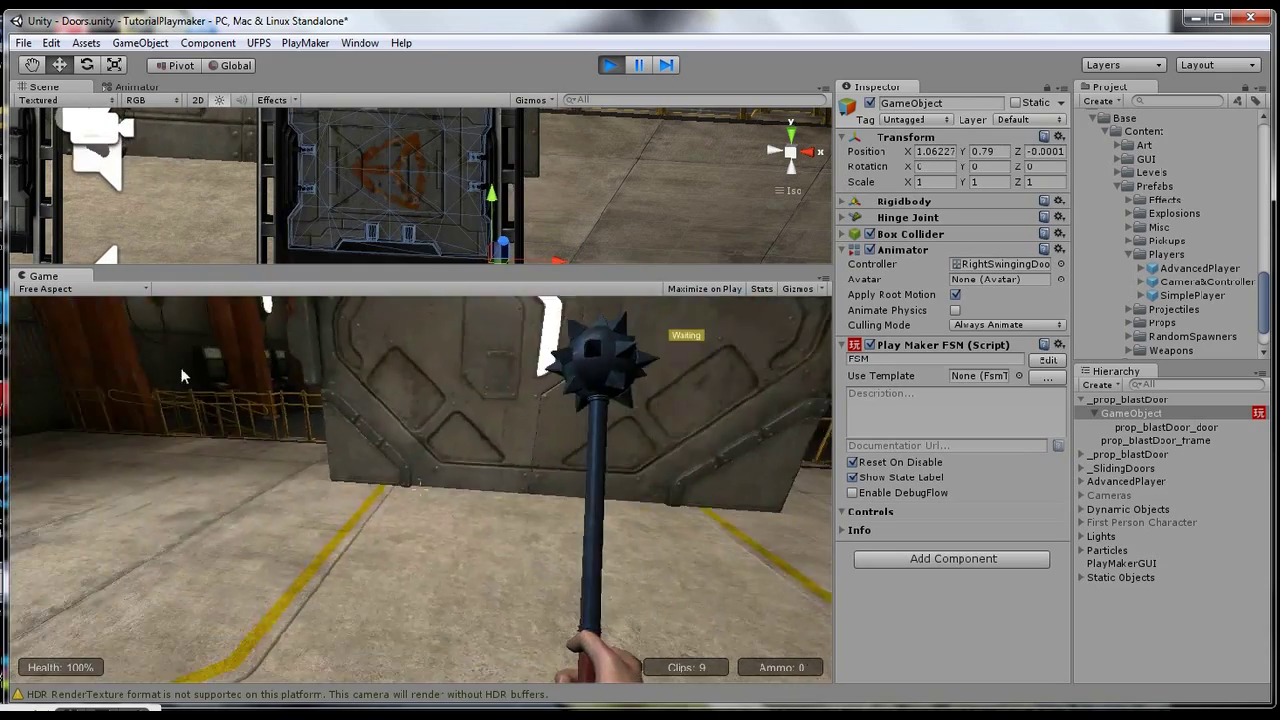
{"action": "key", "text": "w"}
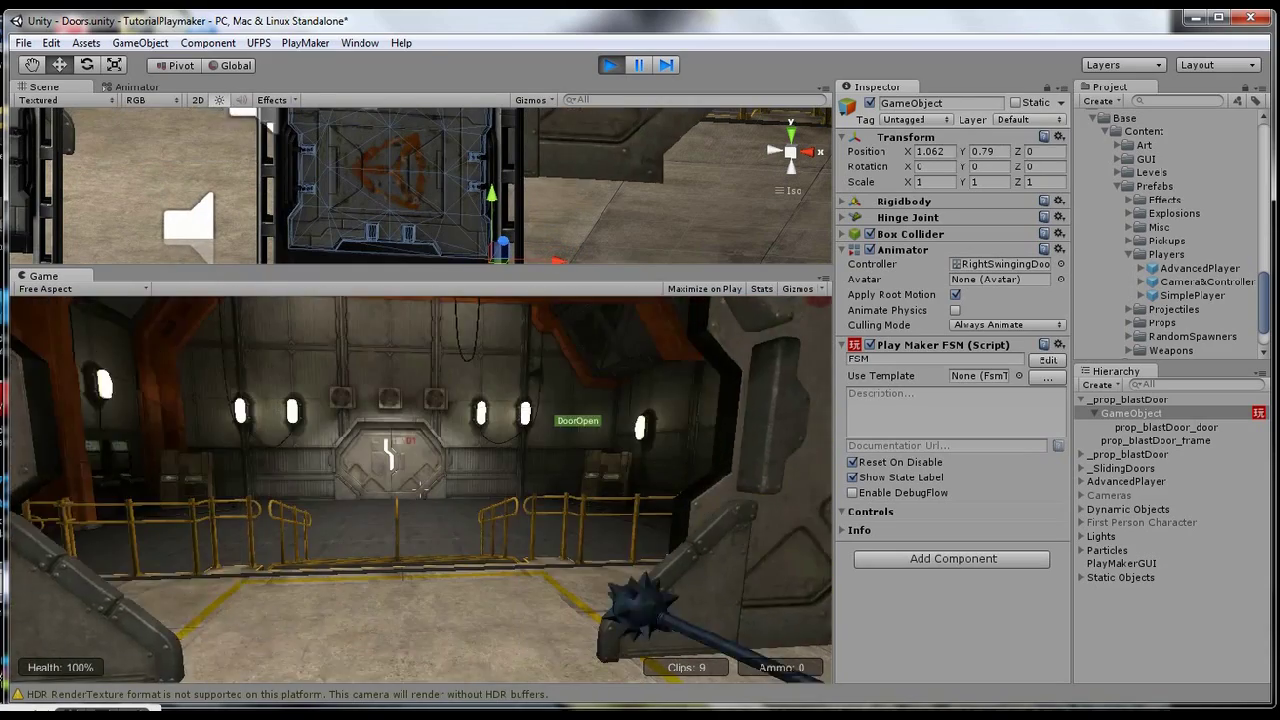
{"action": "key", "text": "w"}
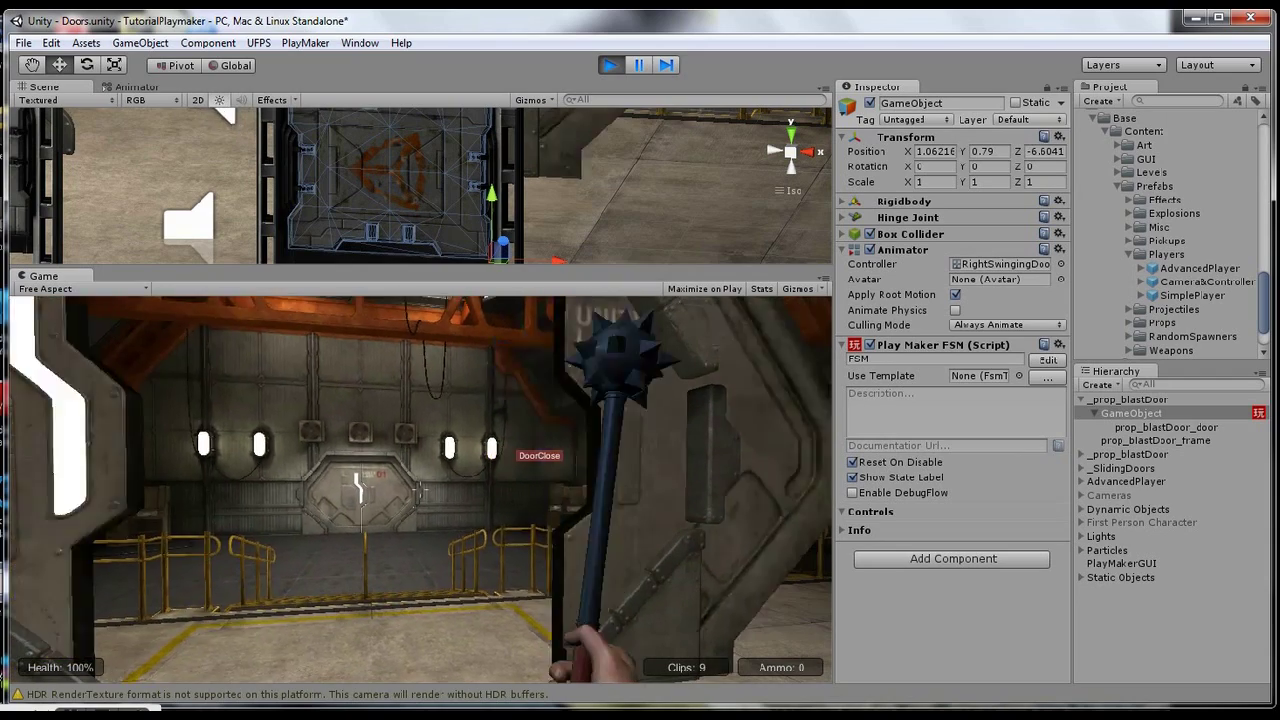
- Return to the swinging doors, swing the mace beside the open one, and move back and forth to test their Mouse Over response
{"action": "key", "text": "w"}
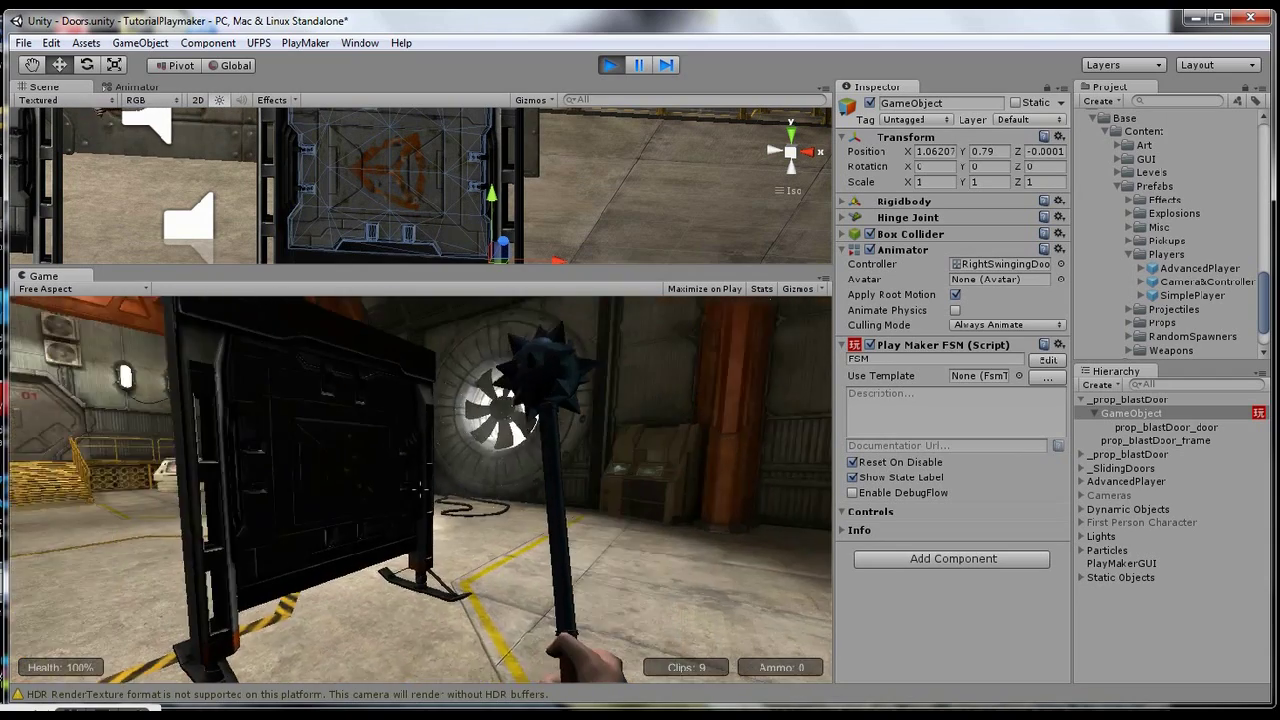
{"action": "key", "text": "w"}
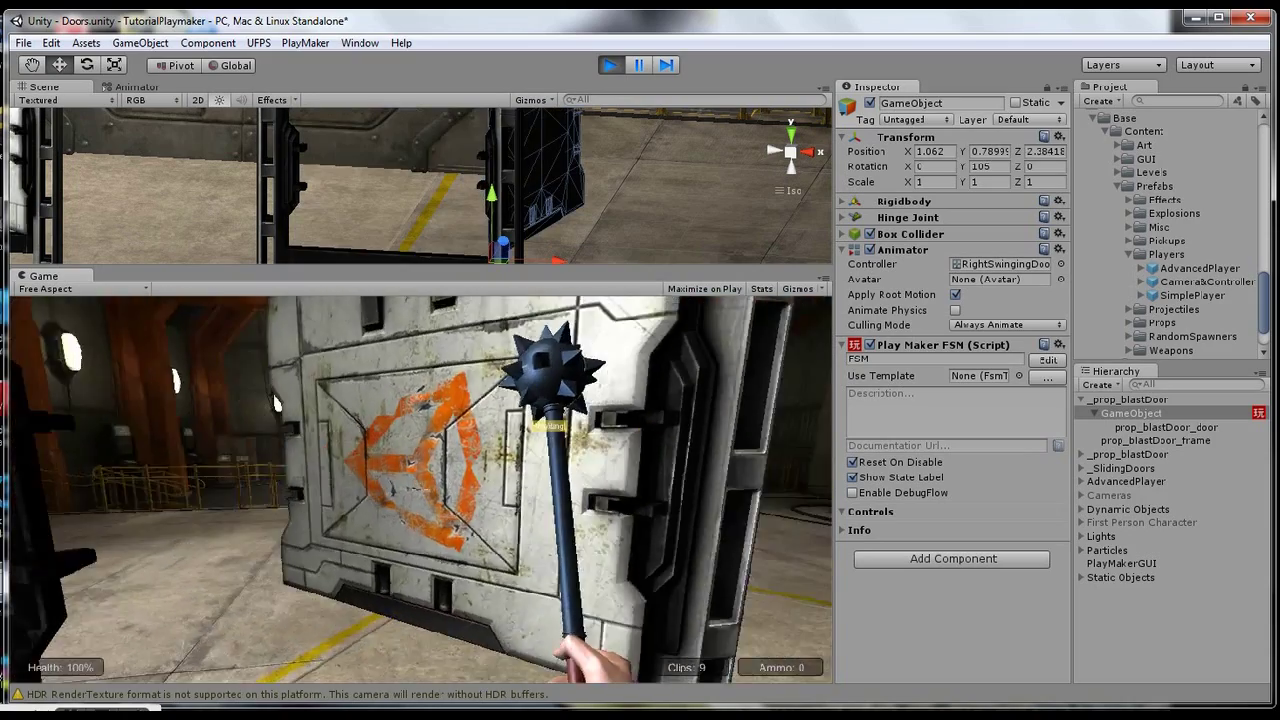
{"action": "left_click", "coordinate": [420, 490]}
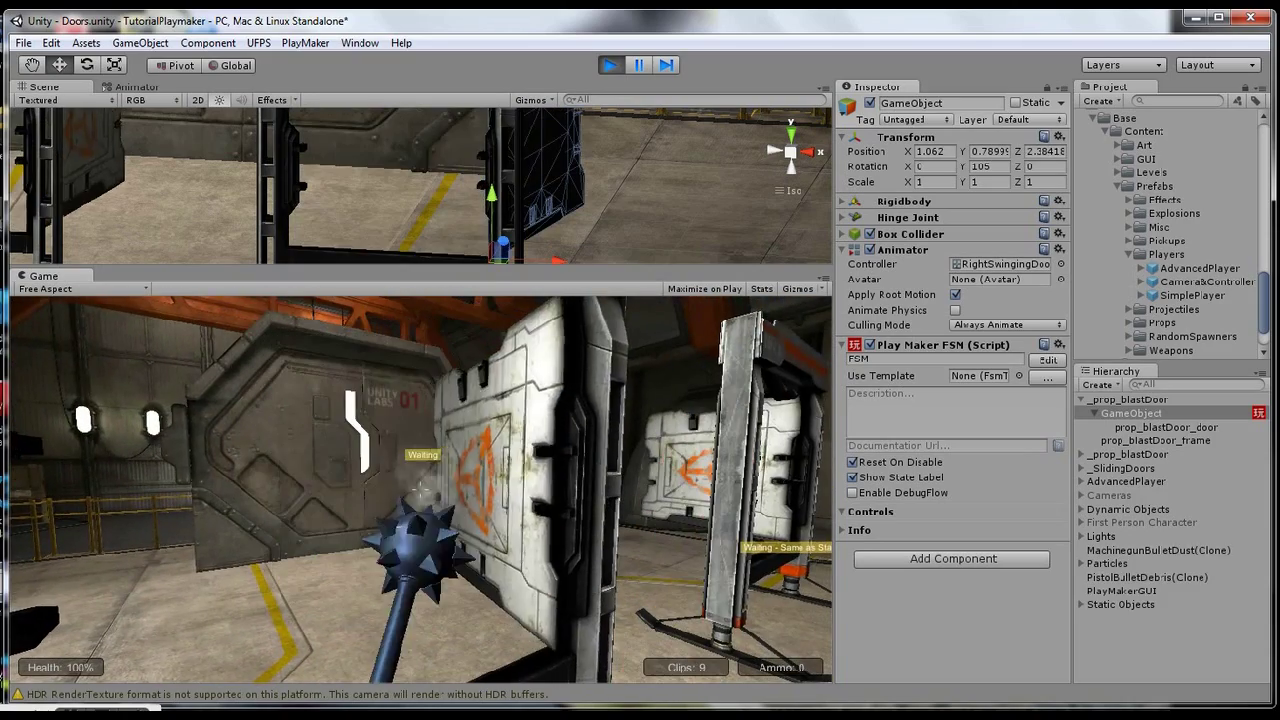
{"action": "key", "text": "w"}
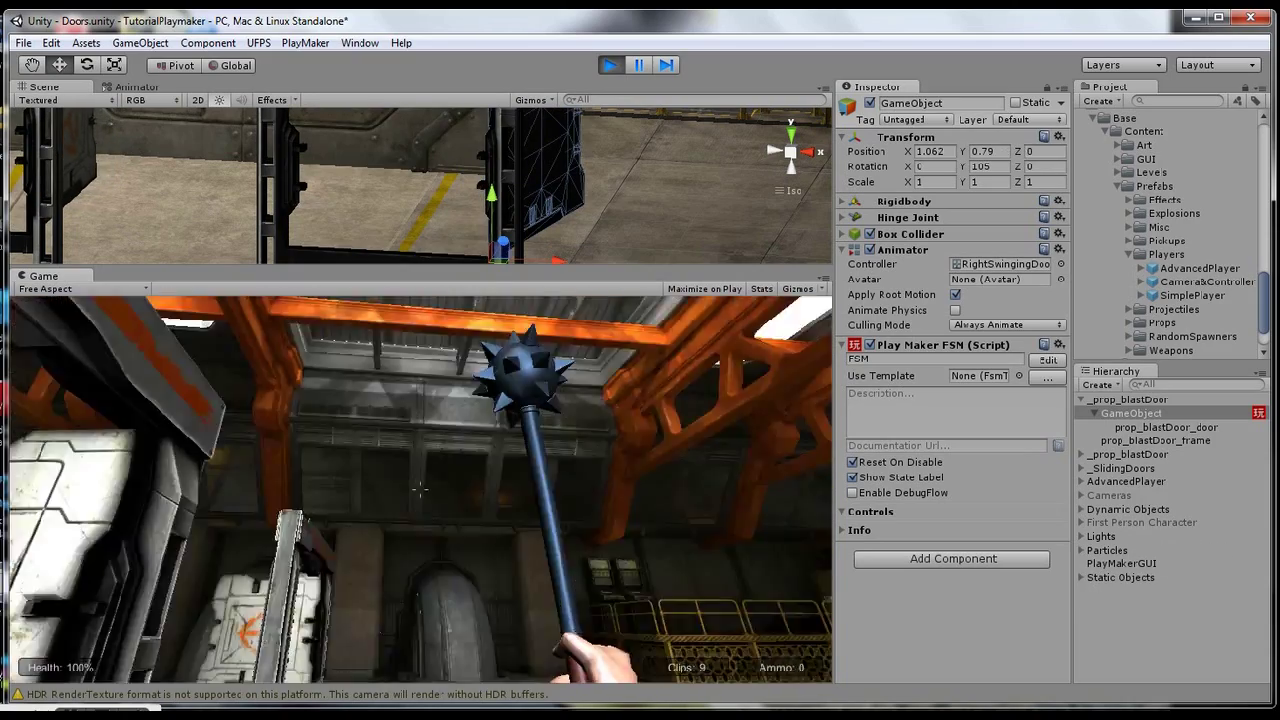
{"action": "key", "text": "s"}
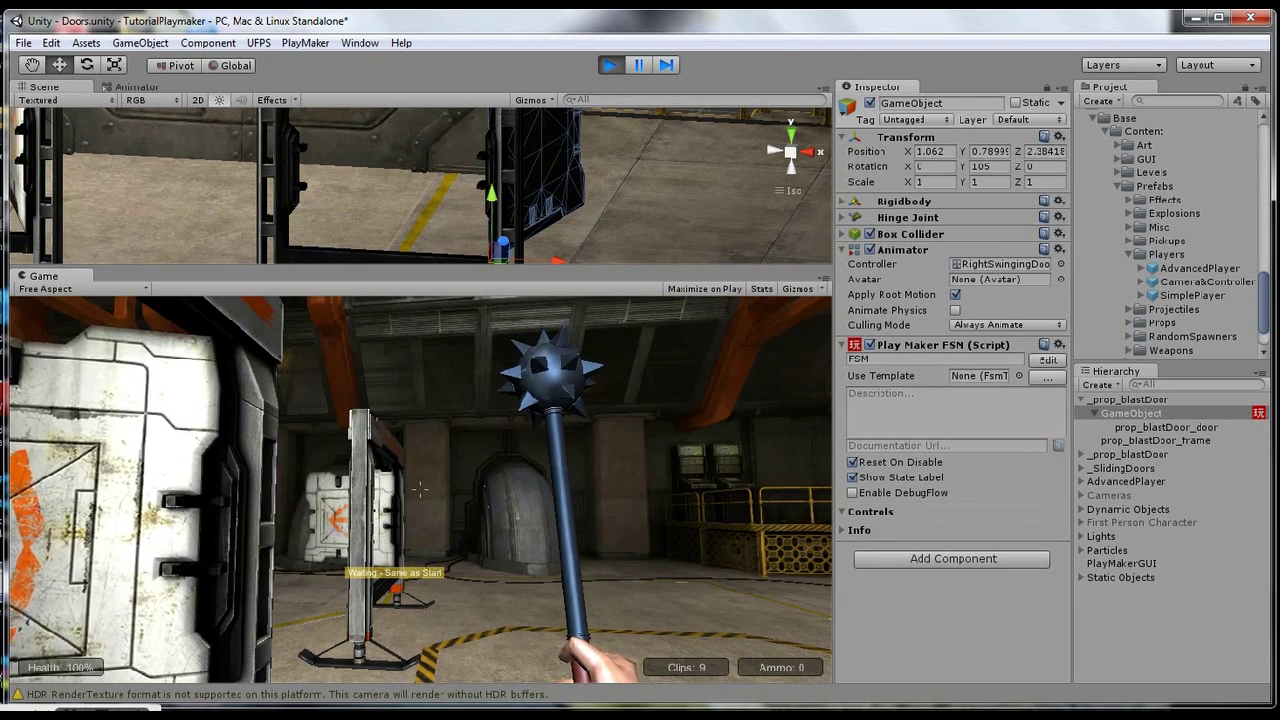
{"action": "key", "text": "w"}
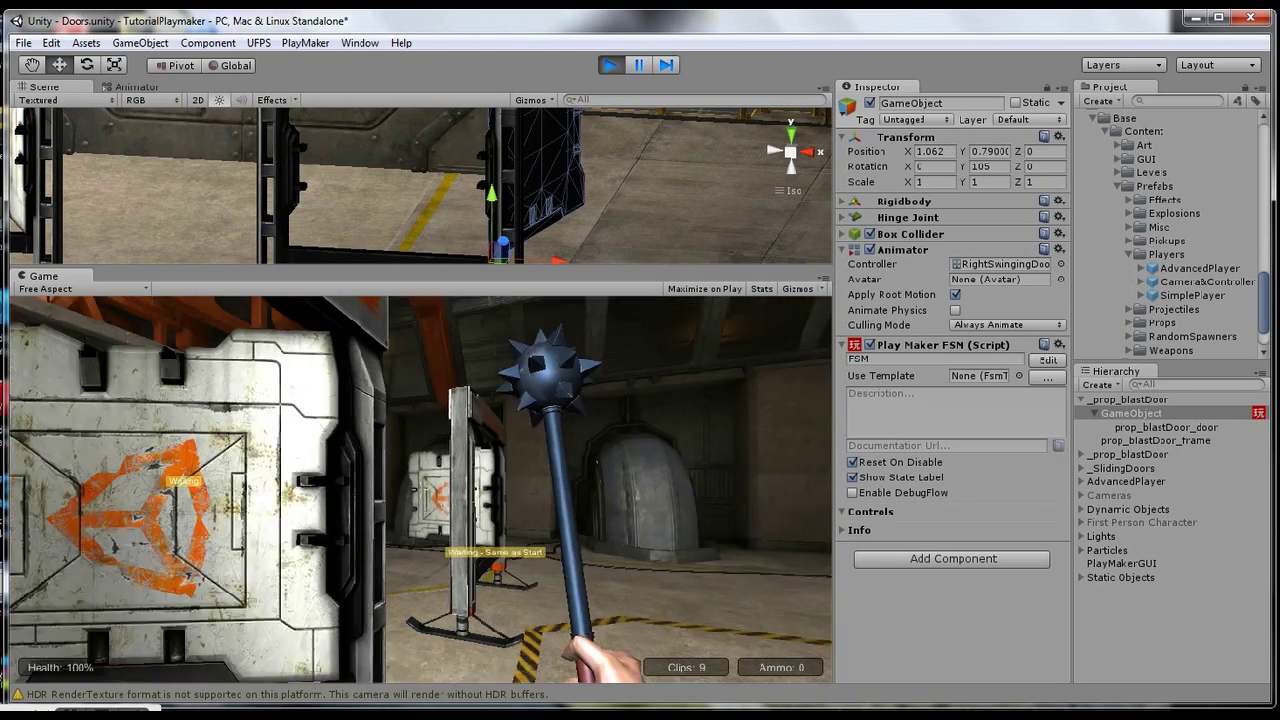